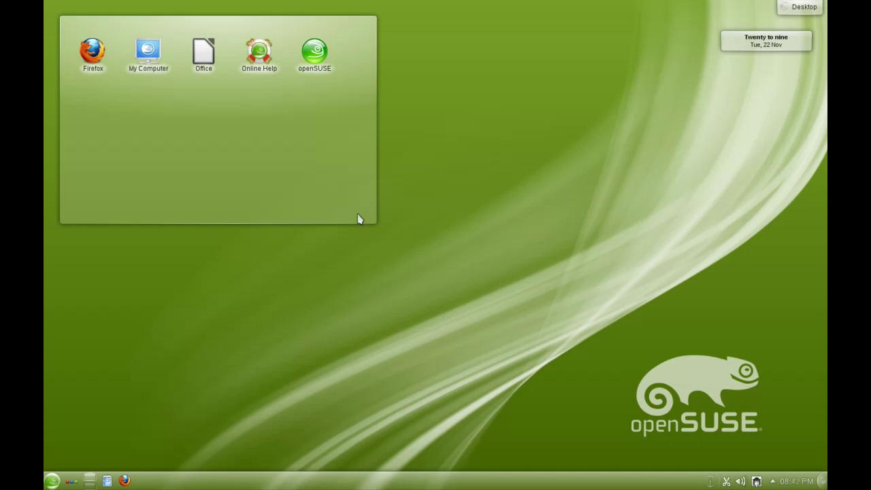
Open the file manager and view the About KDE information for the platform version.
click(51, 481)
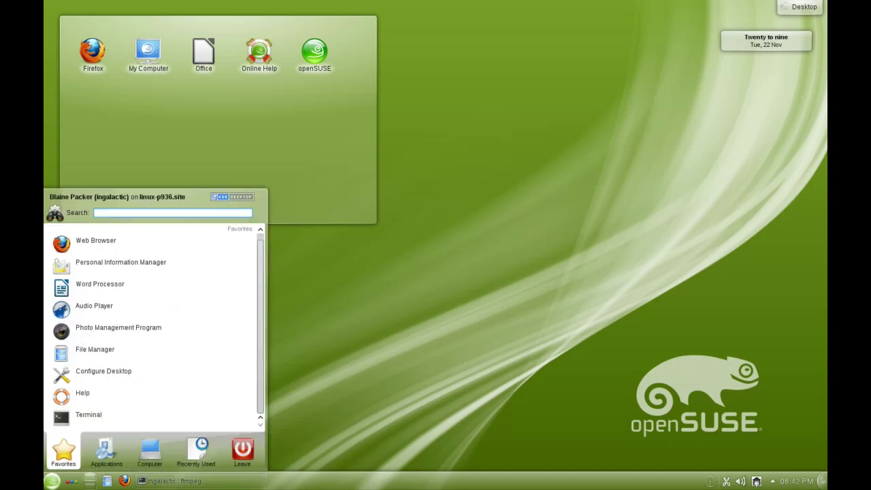
click(124, 359)
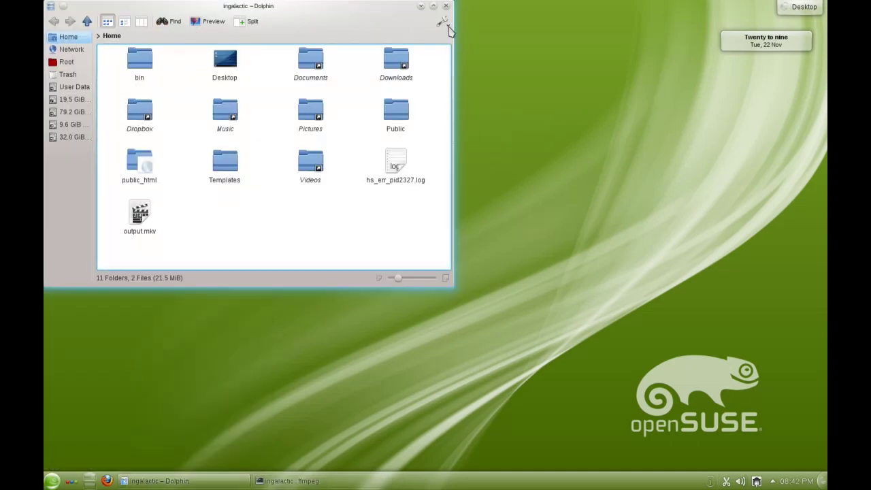
click(442, 21)
mouse_move(391, 274)
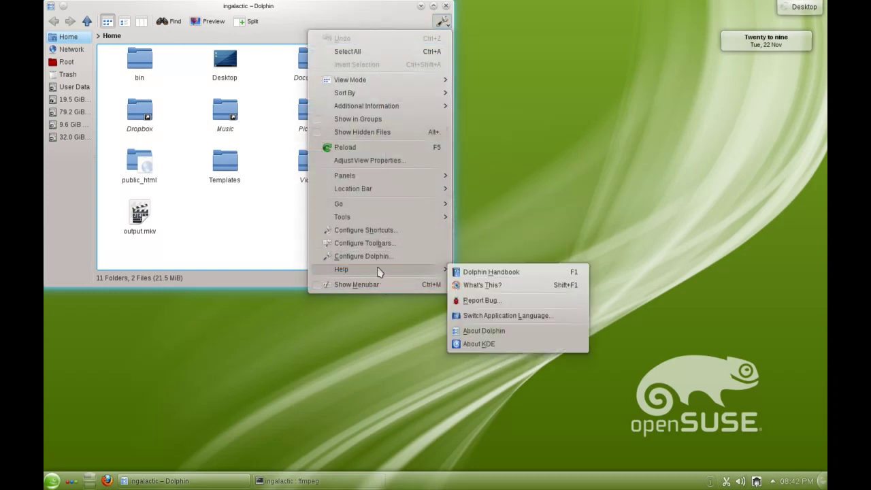
mouse_move(445, 270)
click(484, 344)
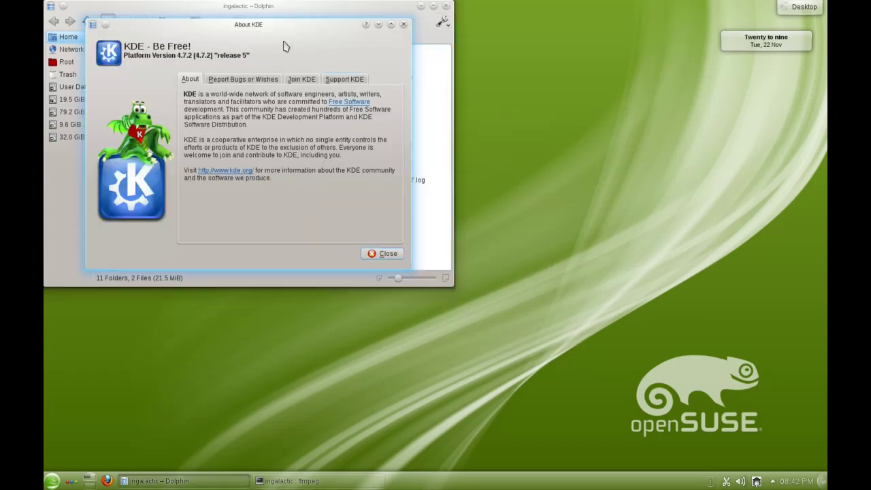
drag(283, 43, 502, 134)
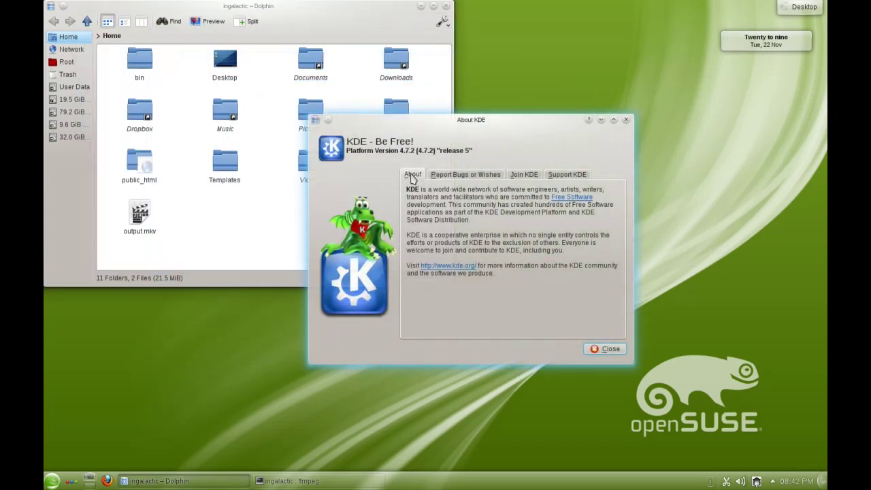
Close the About KDE dialog and the Dolphin file manager.
click(627, 122)
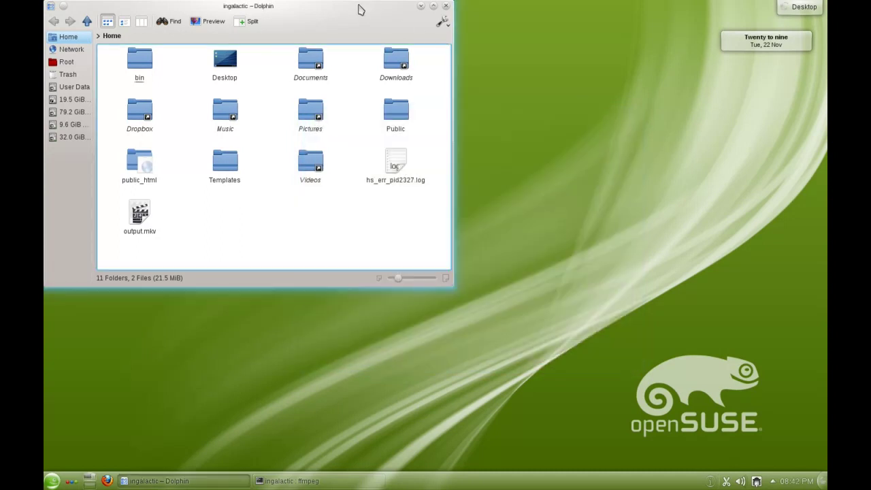
drag(356, 13, 536, 88)
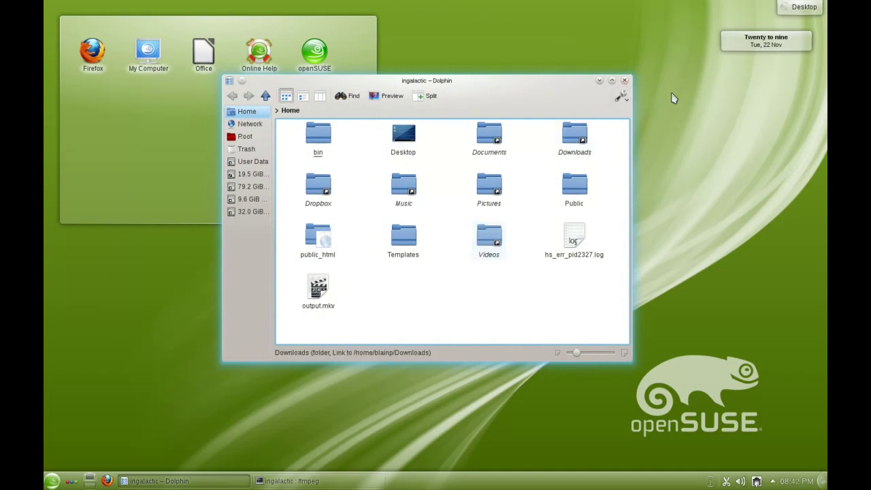
click(624, 81)
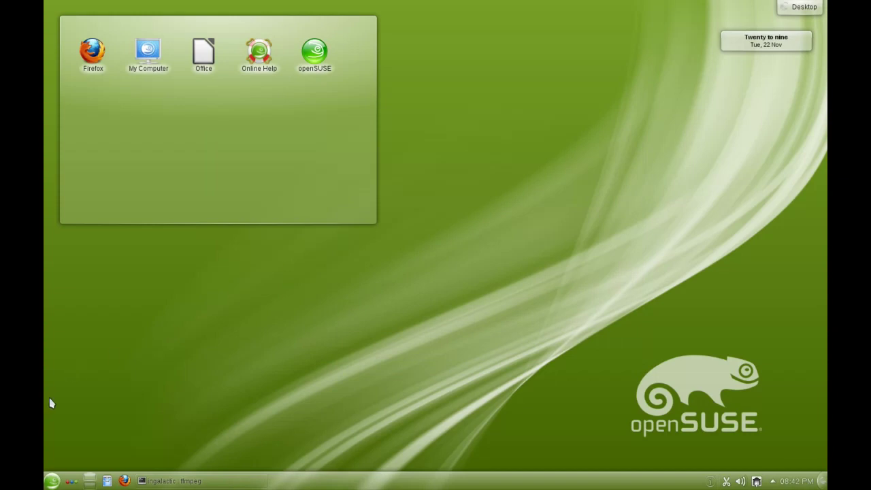
Open the Configure Desktop settings from the application launcher's favorites and place the window near the middle of the desktop.
click(51, 481)
mouse_move(106, 451)
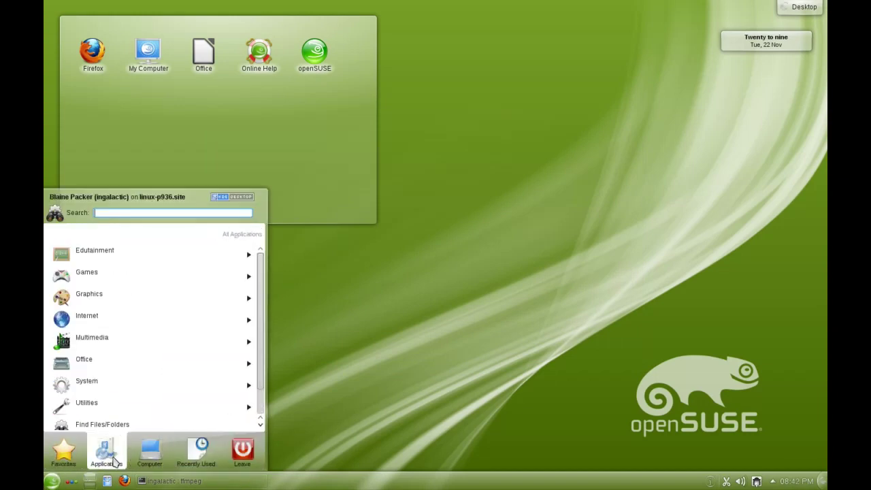
scroll(264, 279, up, 1)
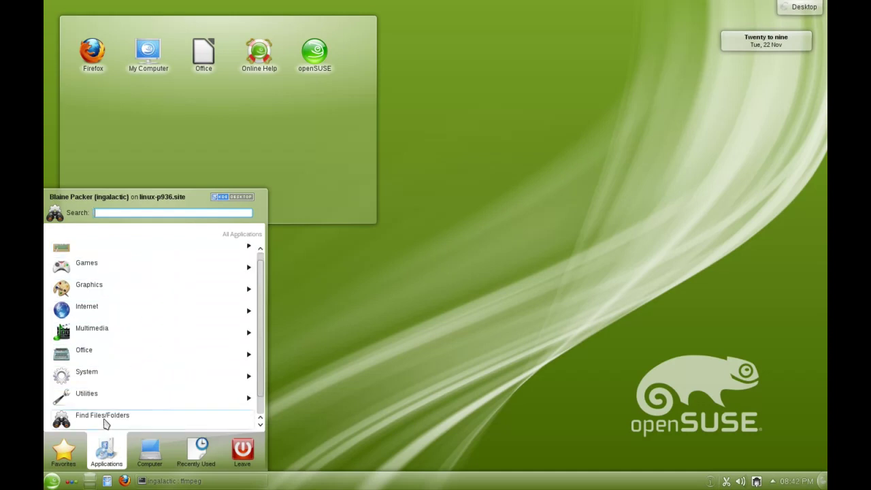
mouse_move(68, 454)
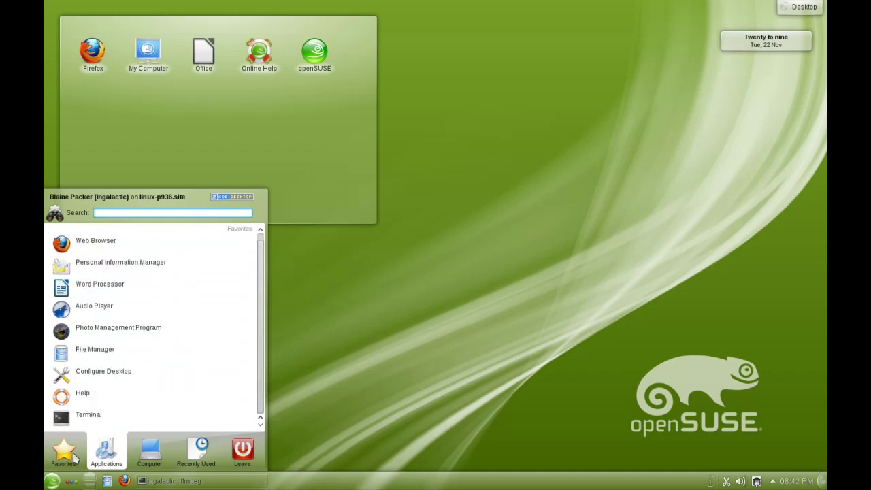
click(98, 373)
drag(252, 8, 491, 82)
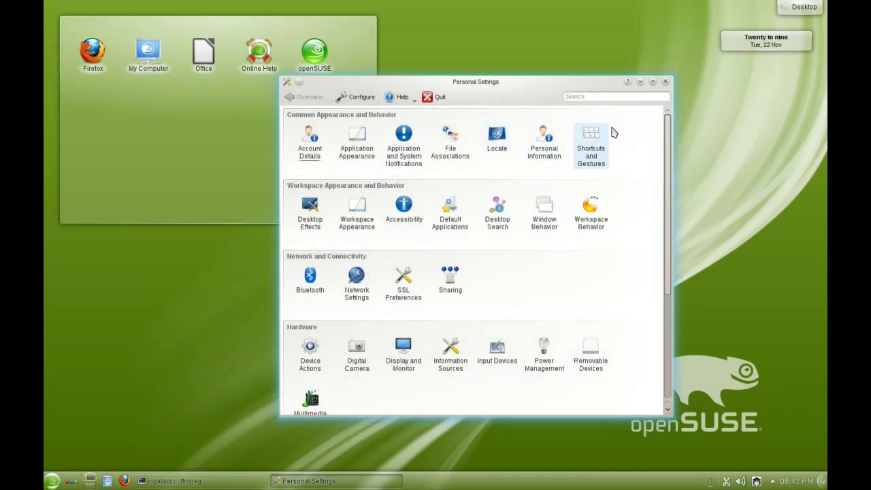
mouse_move(670, 138)
mouse_down()
mouse_move(670, 240)
mouse_move(671, 139)
mouse_up()
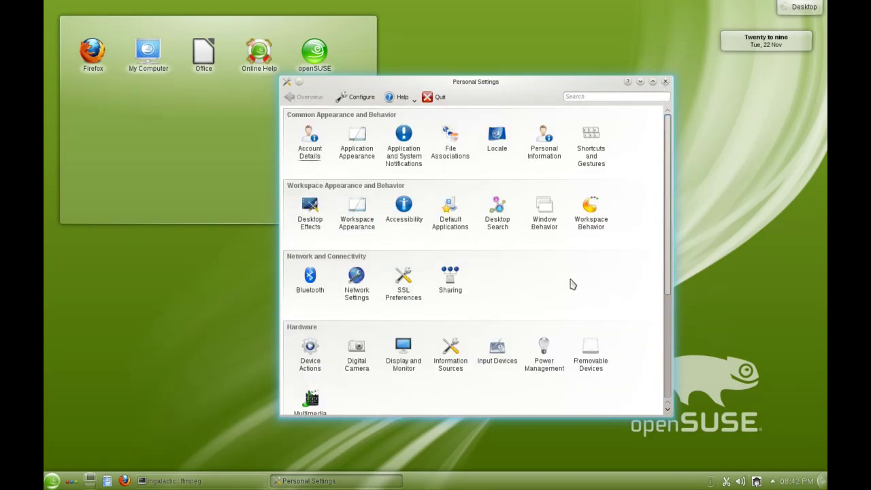
Launch YaST from the System Administration settings and authorize it with the root password.
scroll(565, 286, down, 5)
scroll(537, 296, up, 5)
scroll(497, 320, down, 5)
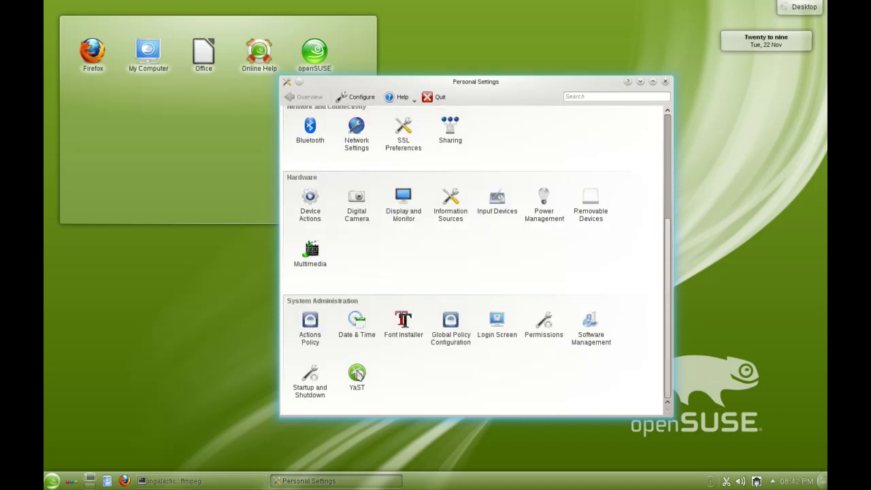
click(358, 378)
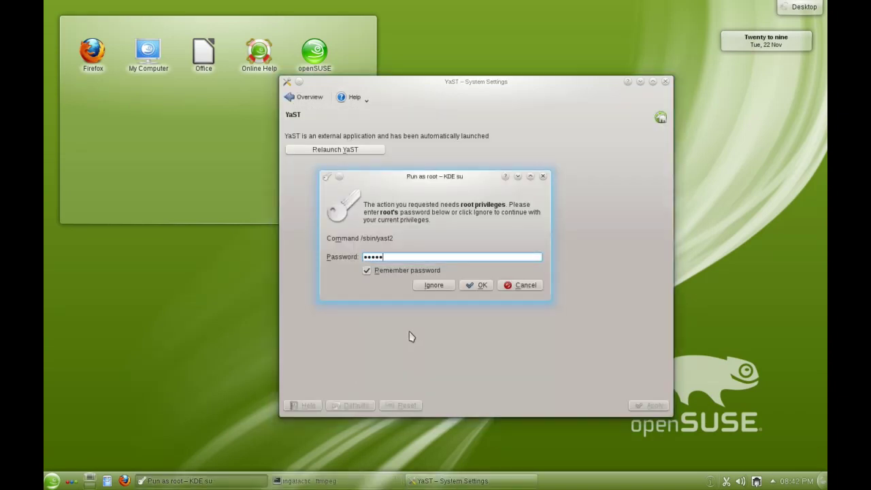
key(Return)
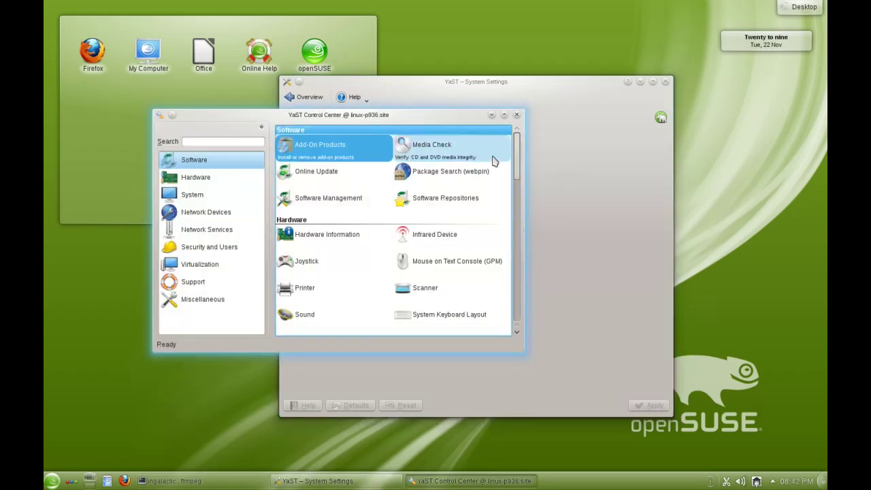
Maximize the YaST Control Center and examine the modules in all its categories, from Software to Miscellaneous.
click(504, 115)
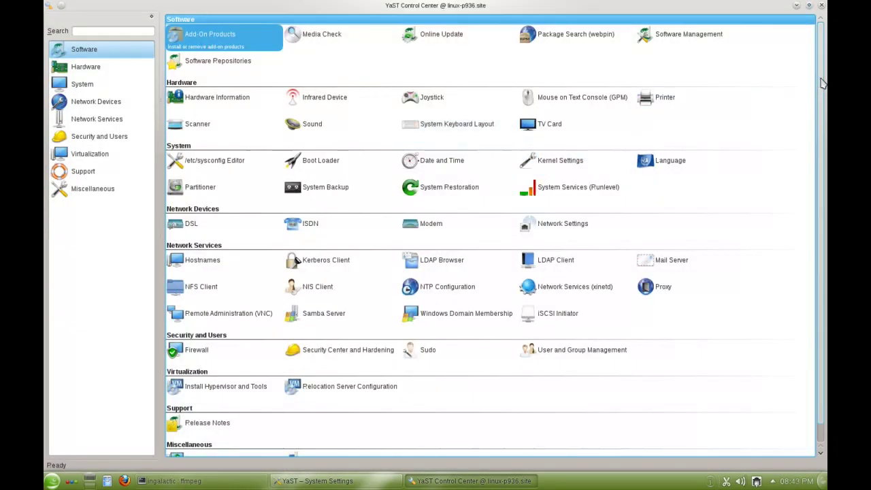
drag(821, 85, 825, 127)
scroll(825, 140, up, 1)
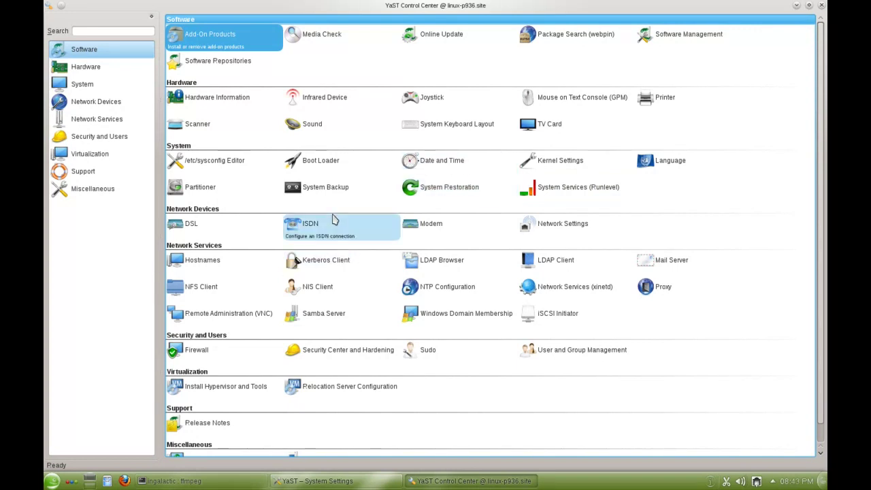
scroll(332, 202, down, 1)
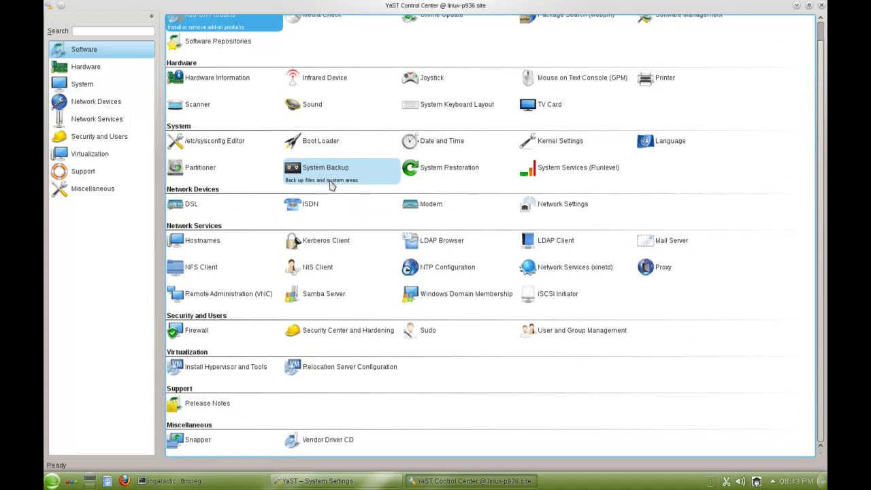
scroll(332, 185, up, 1)
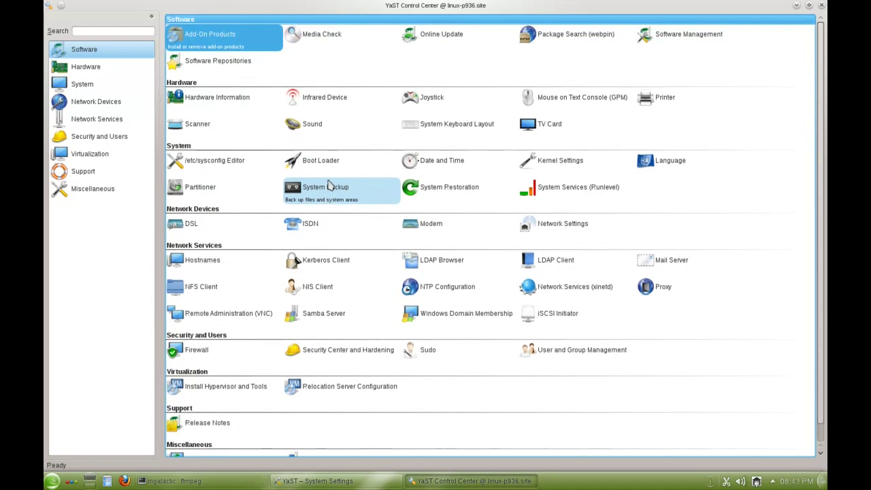
double_click(530, 8)
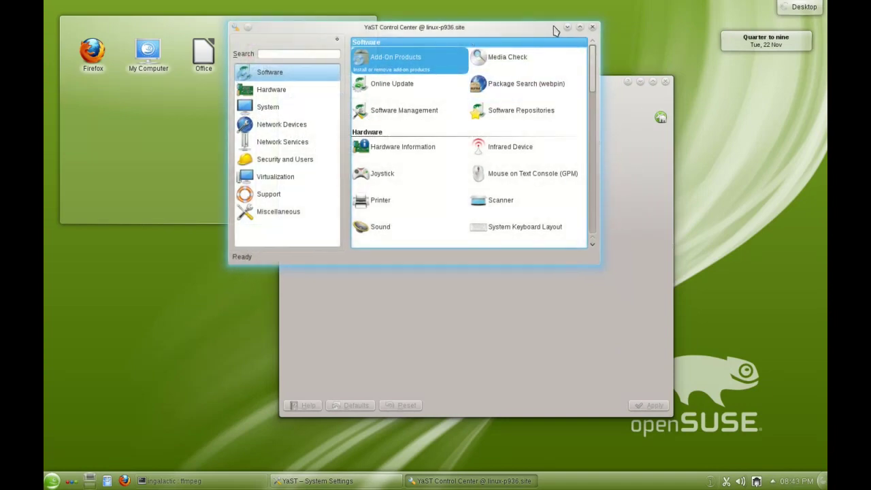
double_click(554, 28)
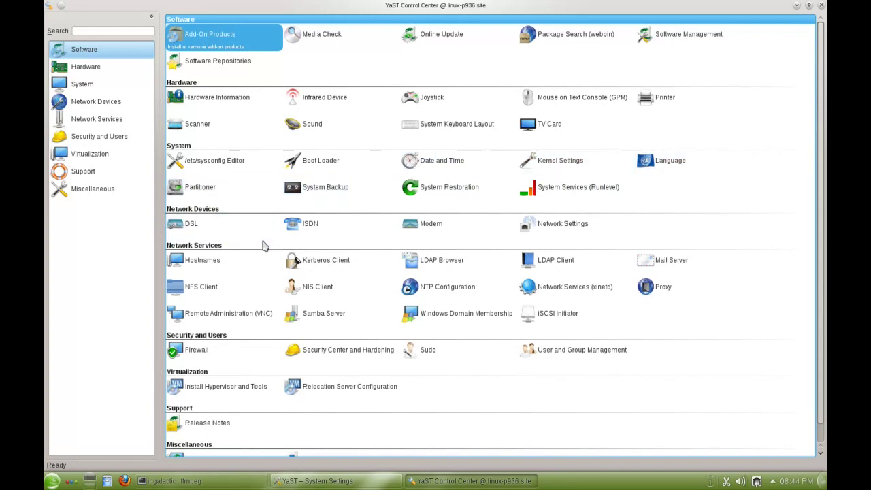
scroll(615, 177, down, 1)
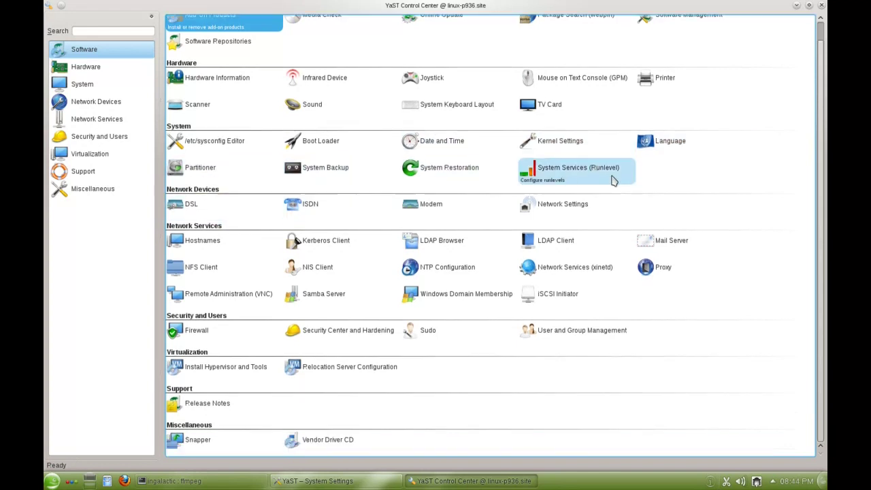
scroll(608, 179, up, 1)
scroll(604, 181, down, 1)
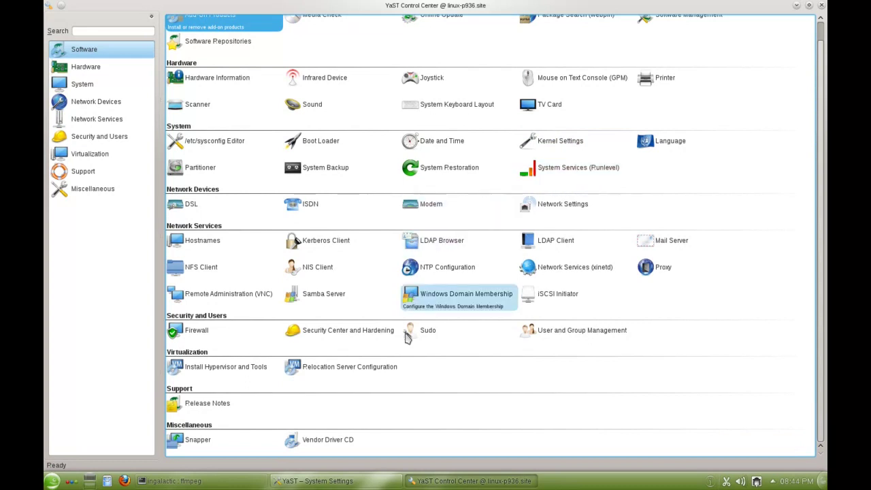
Open the Snapper module from the Miscellaneous category and minimize the YaST Control Center window.
click(222, 445)
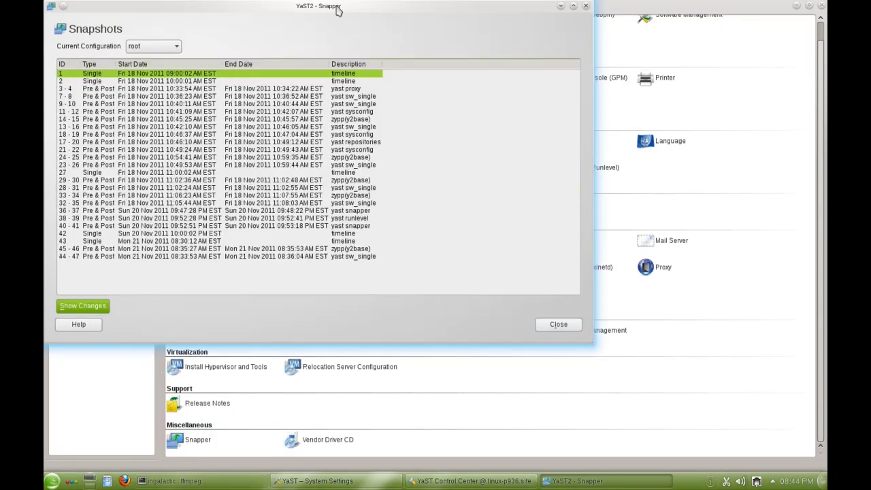
drag(337, 11, 459, 43)
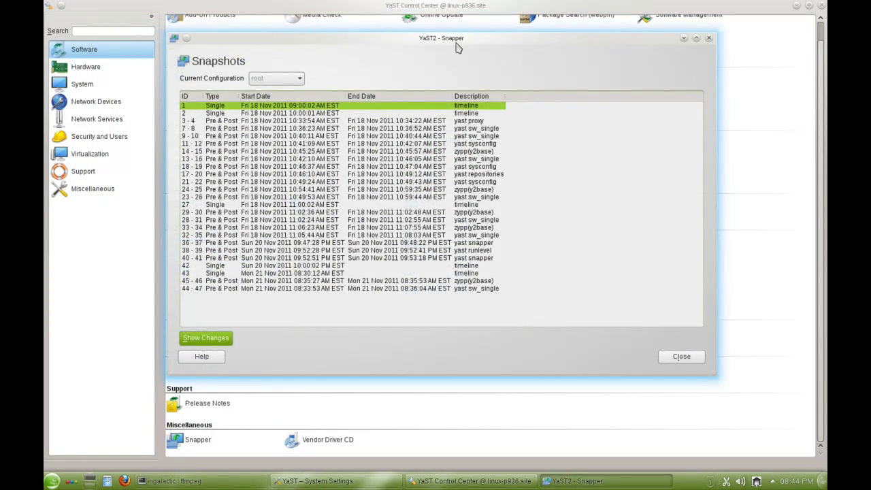
double_click(485, 7)
drag(594, 18, 594, 64)
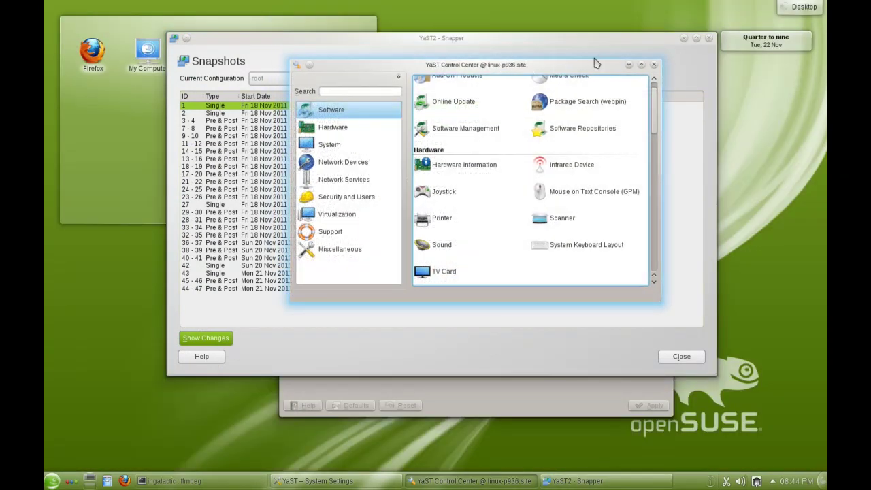
click(628, 64)
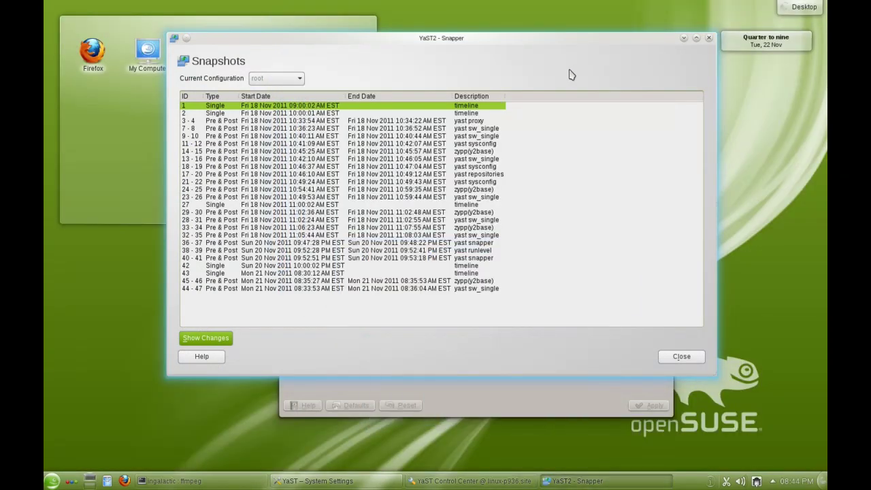
Reposition the Snapper snapshots window lower on the desktop, clear of the clock widget.
drag(507, 49, 530, 46)
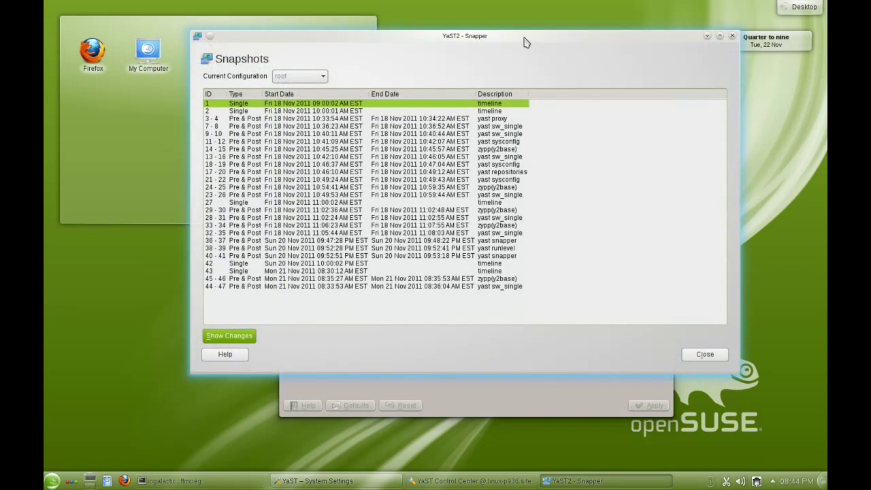
drag(525, 43, 534, 78)
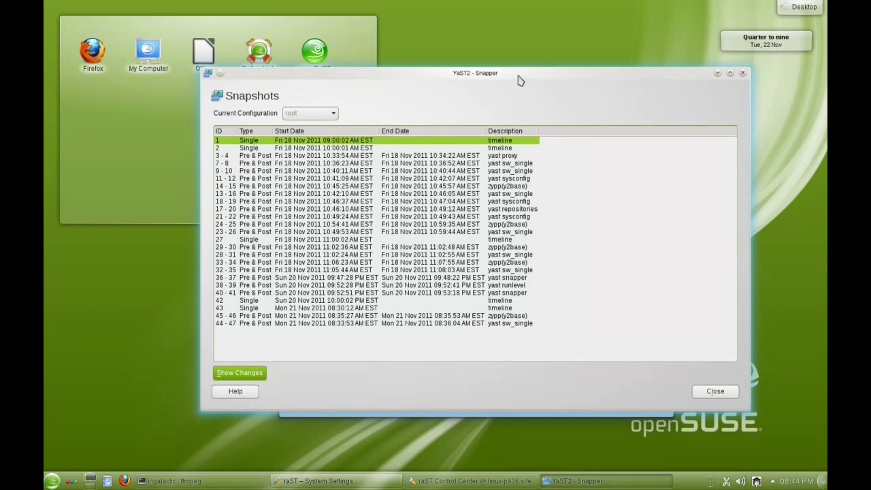
drag(517, 80, 526, 88)
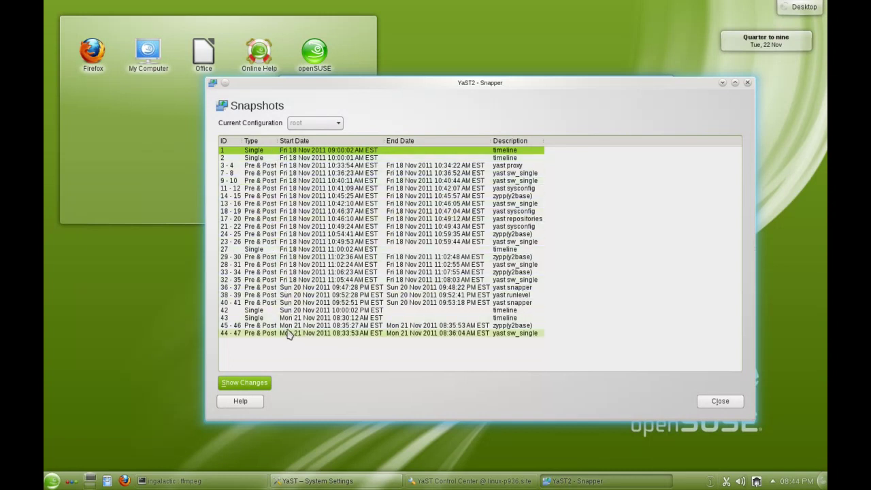
Open the overview of snapshot 29 - 30 and inspect its changed usr and var folders.
double_click(341, 262)
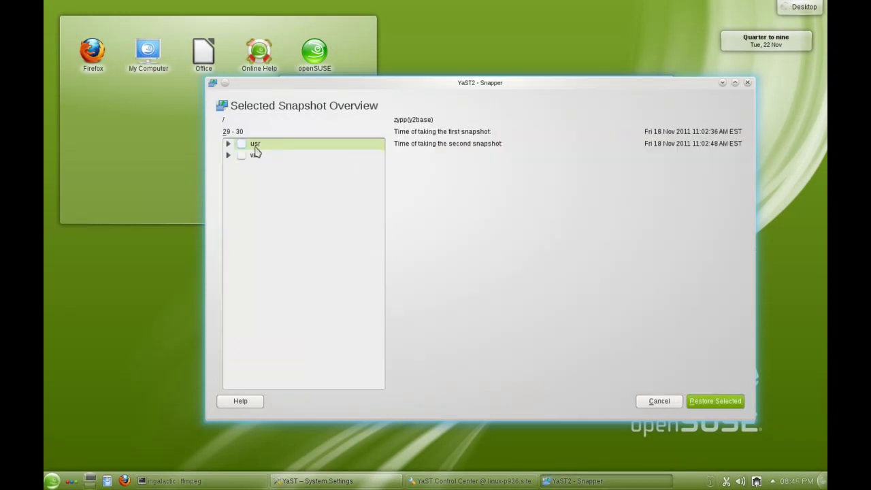
click(227, 144)
click(228, 143)
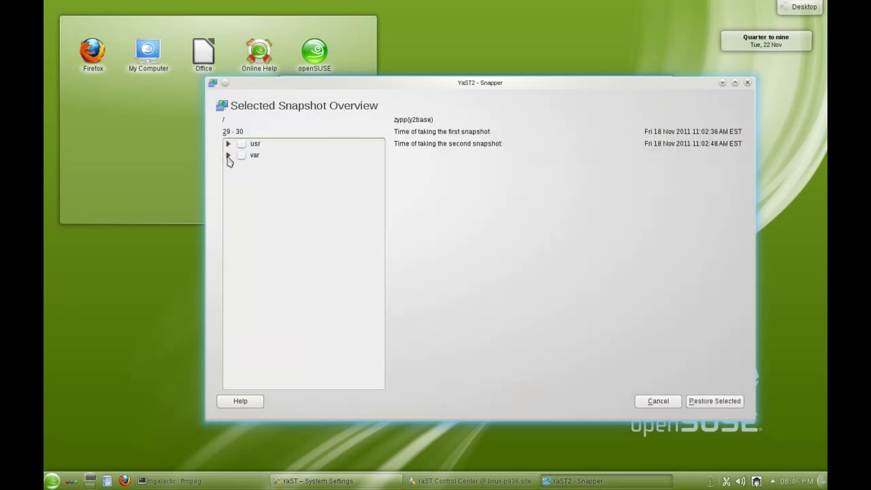
click(227, 156)
click(228, 156)
Close the Snapper snapshot overview and the System Settings window.
drag(670, 87, 653, 80)
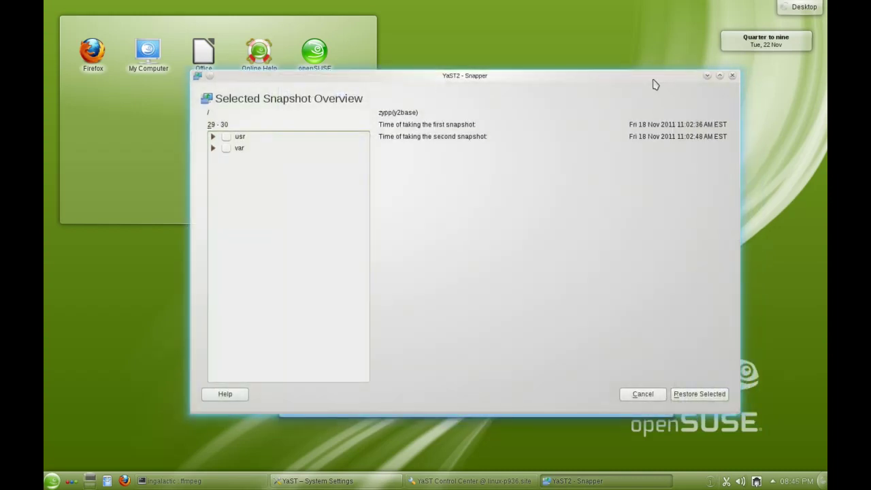
click(732, 76)
click(665, 81)
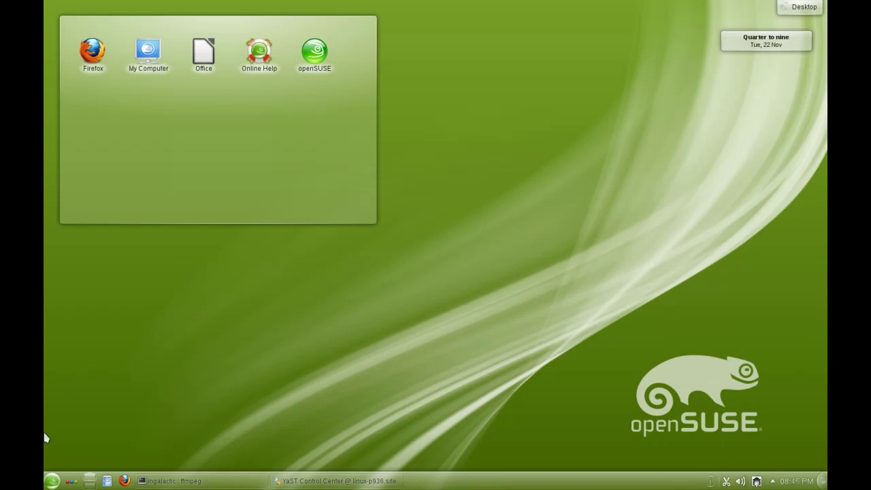
Restore the YaST Control Center window, enlarge it to view all module categories from Software to Miscellaneous, and return it to normal size.
click(333, 481)
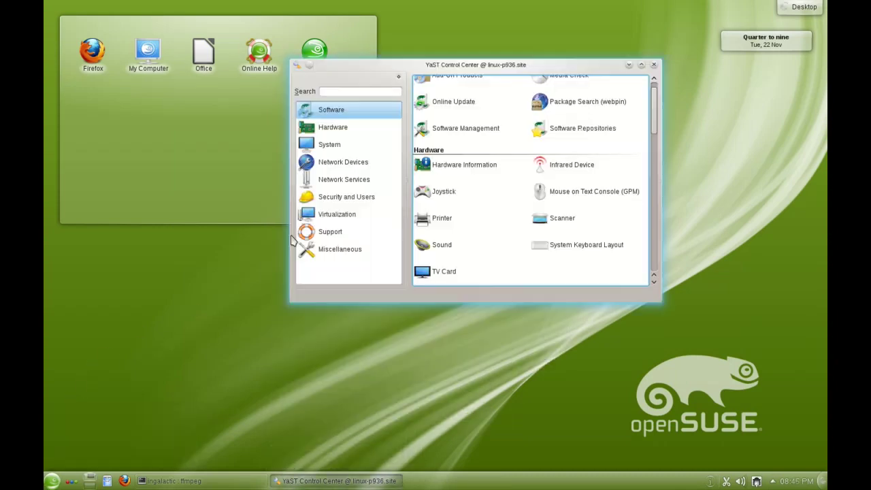
drag(606, 64, 602, 1)
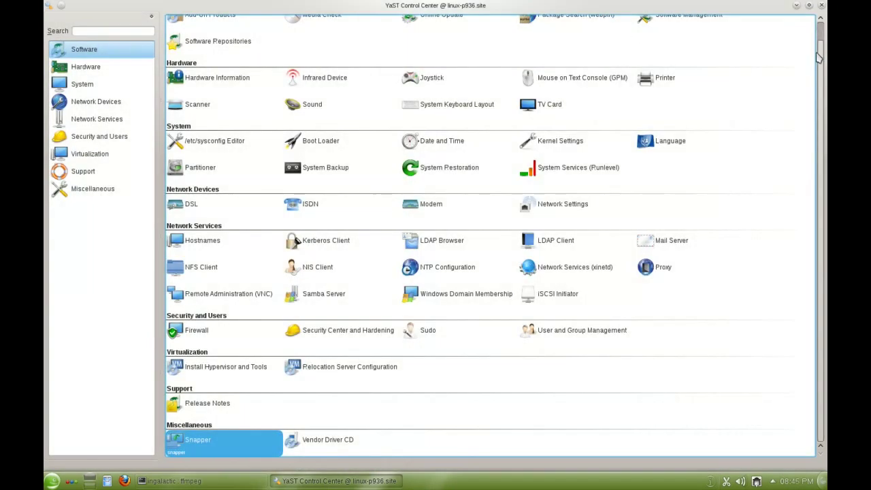
drag(821, 58, 822, 34)
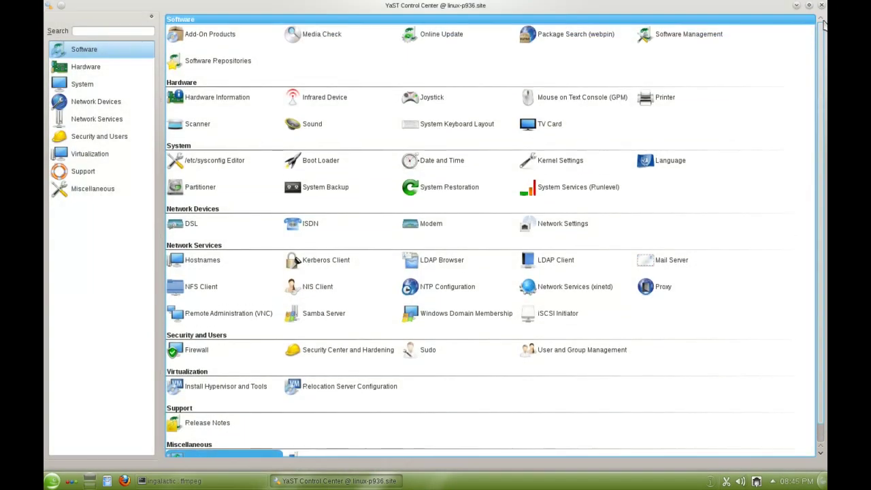
double_click(644, 9)
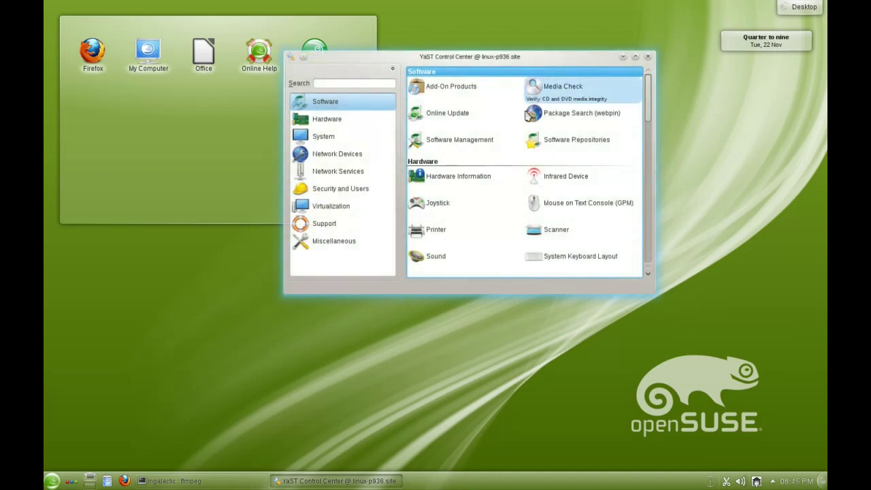
Open the Software Management module, centre its window on the desktop and open the configured software repositories.
click(479, 144)
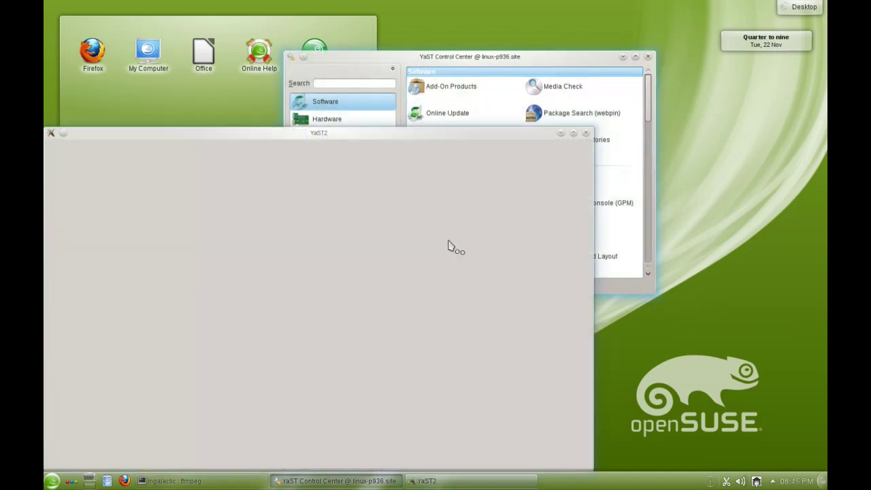
drag(334, 139, 452, 53)
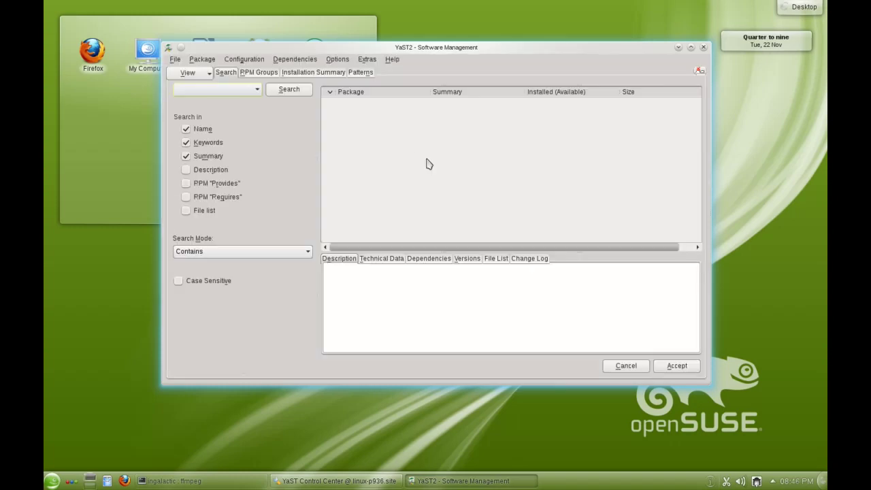
click(242, 59)
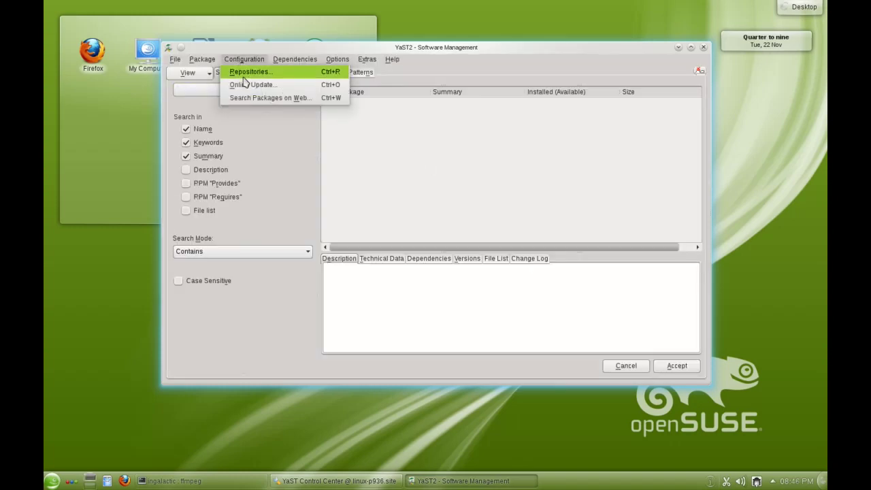
click(243, 75)
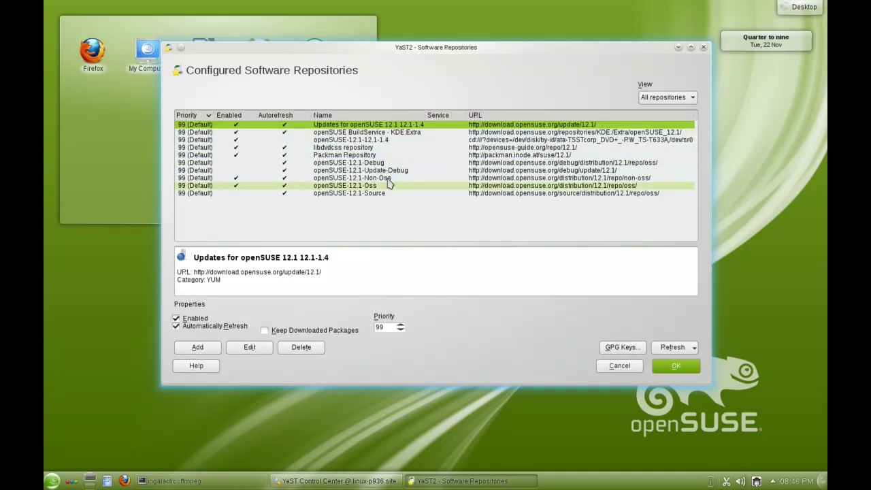
Try to add a repository using the Community Repositories media type.
click(217, 349)
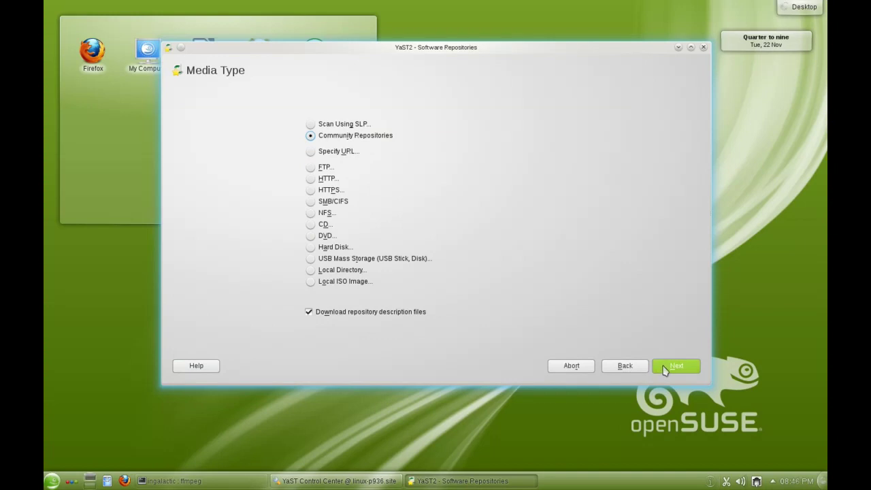
click(664, 369)
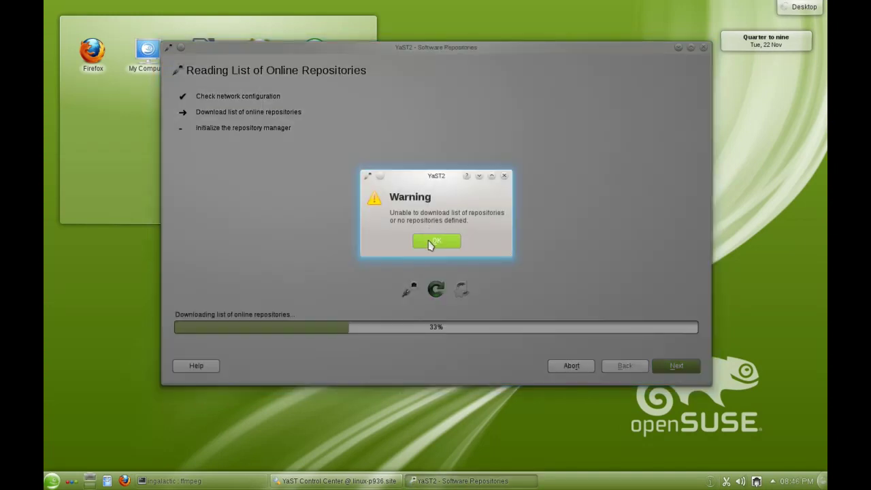
click(429, 241)
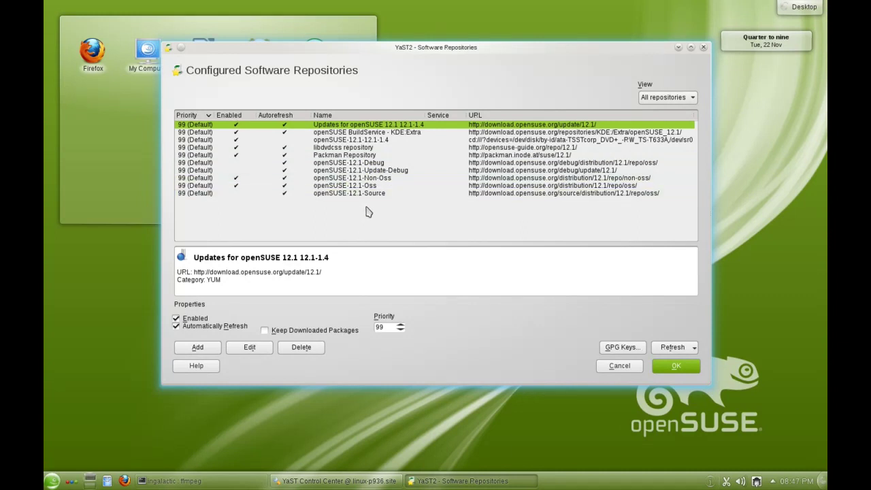
drag(425, 51, 459, 42)
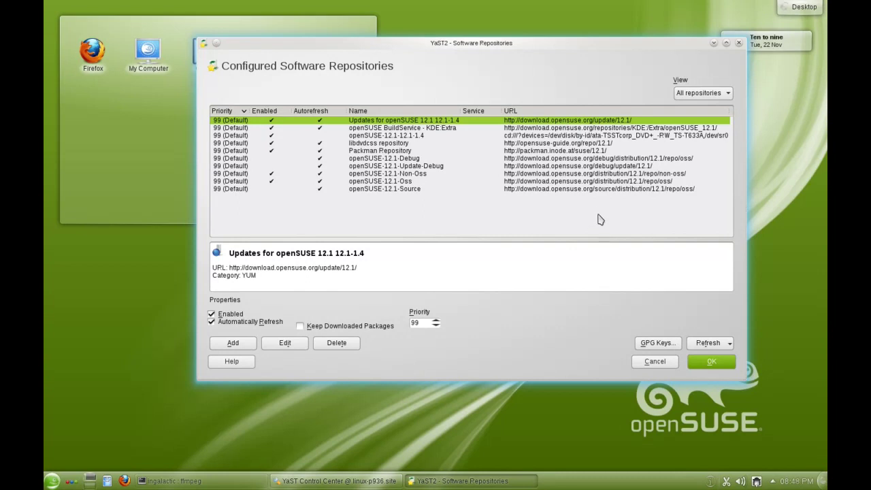
drag(530, 48, 526, 60)
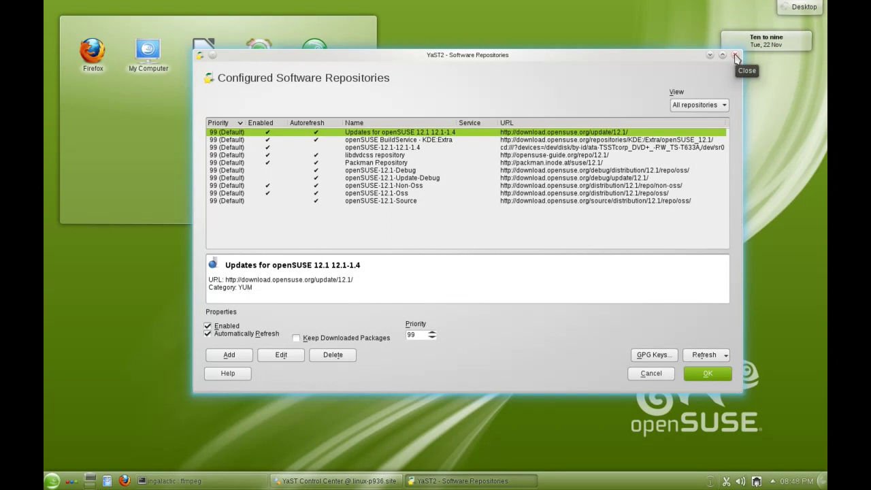
drag(653, 61, 660, 58)
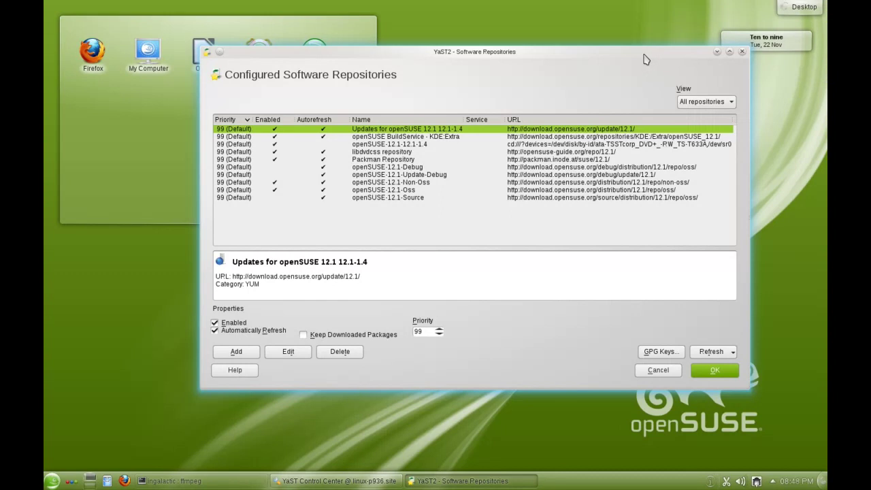
drag(645, 60, 643, 52)
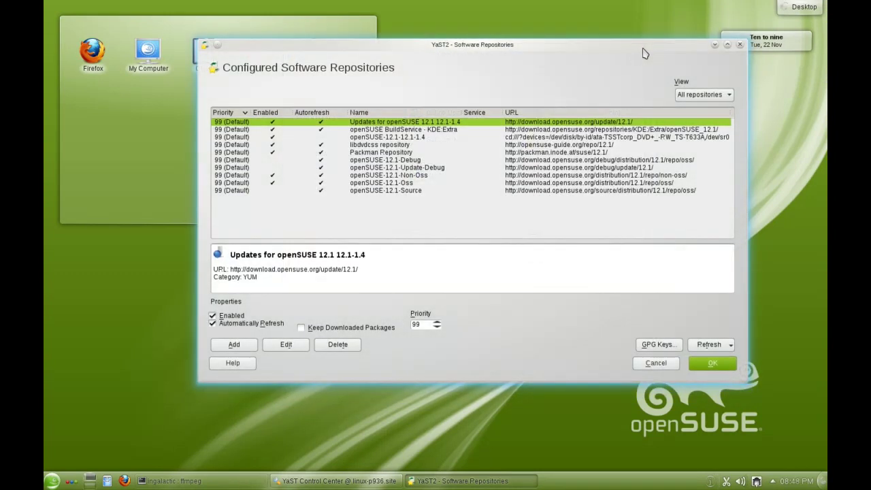
drag(645, 53, 643, 45)
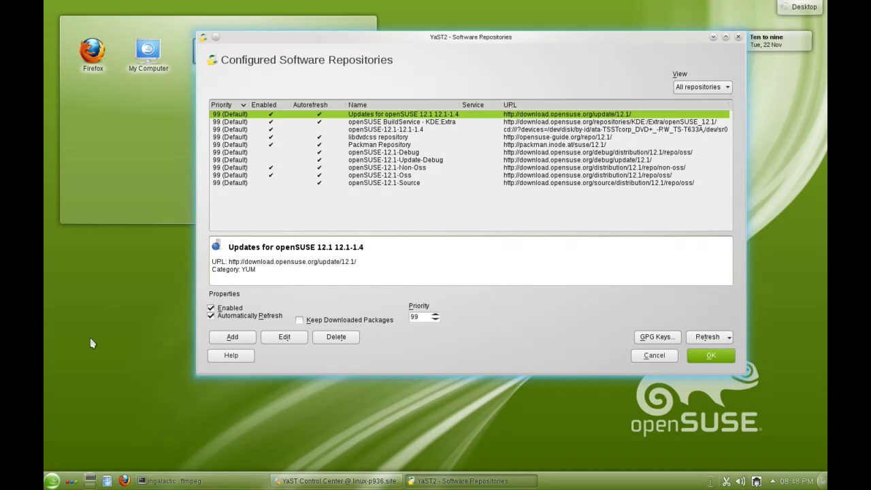
Open the KDE Help Center from the favorite applications, view its start page and close it.
click(51, 481)
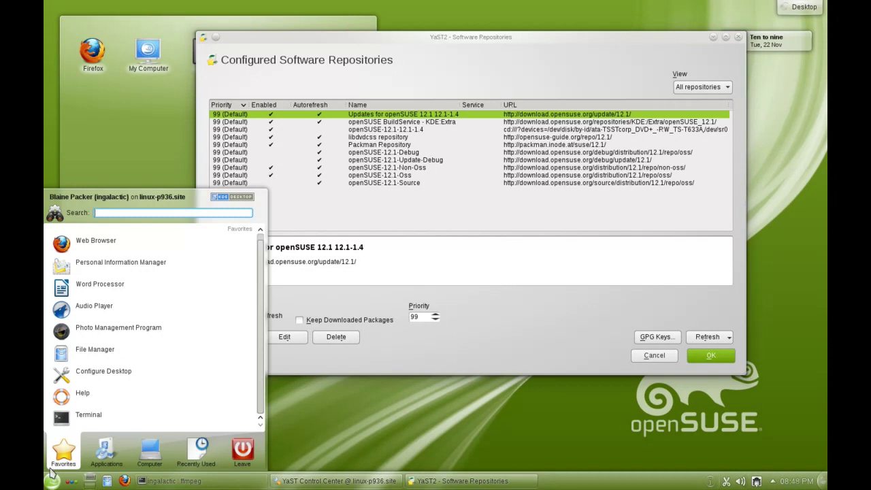
click(83, 400)
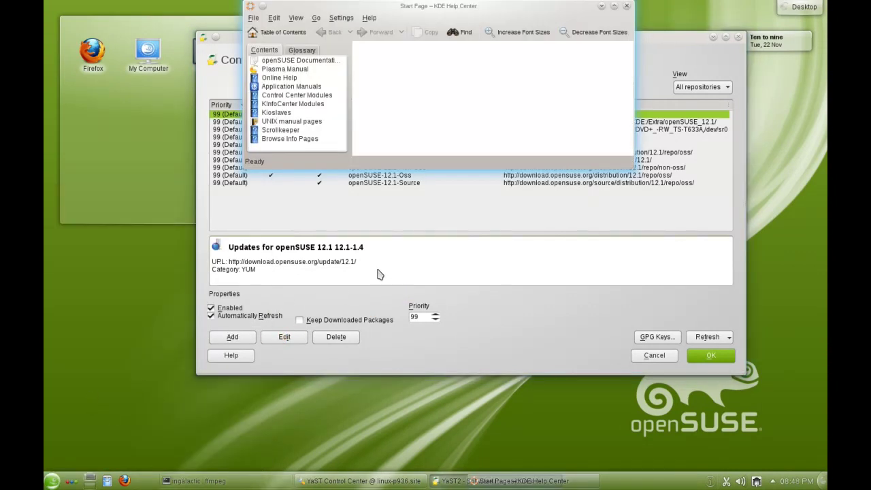
mouse_move(629, 54)
mouse_down()
mouse_move(626, 146)
mouse_move(627, 45)
mouse_up()
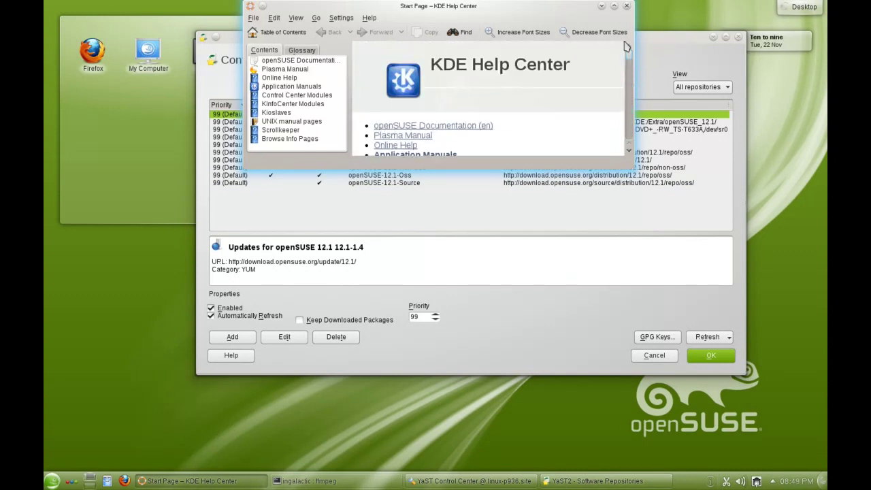
click(626, 5)
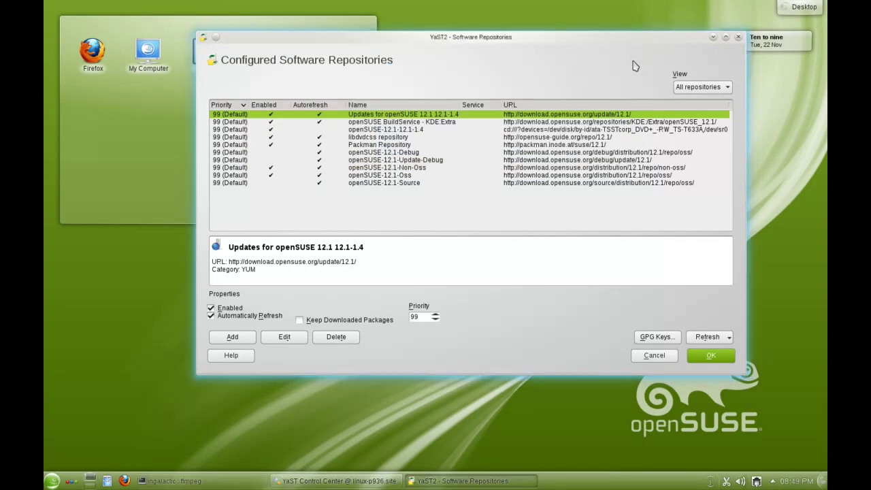
Accept the configured repositories to return to the package manager, and move its window higher on the desktop.
drag(609, 41, 615, 84)
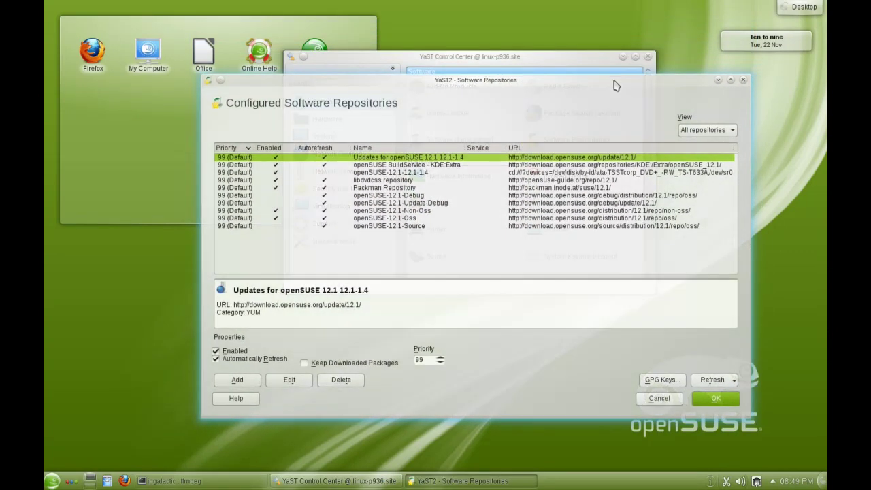
click(704, 404)
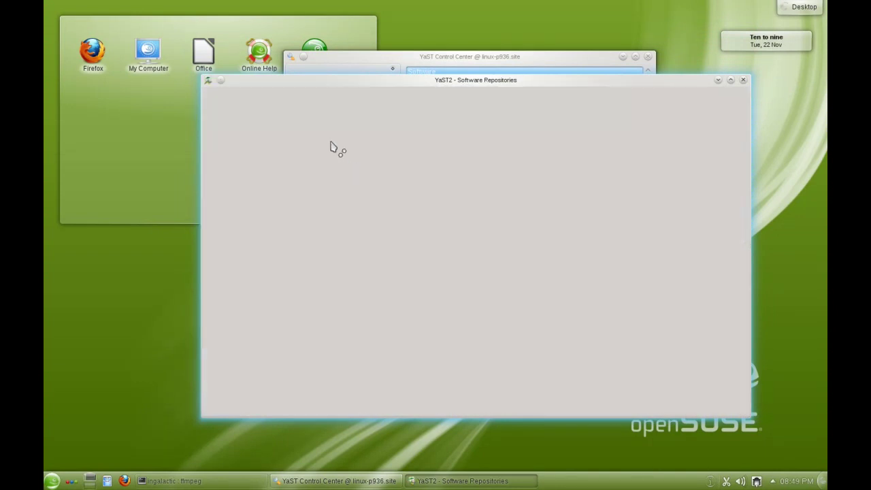
click(517, 59)
click(689, 86)
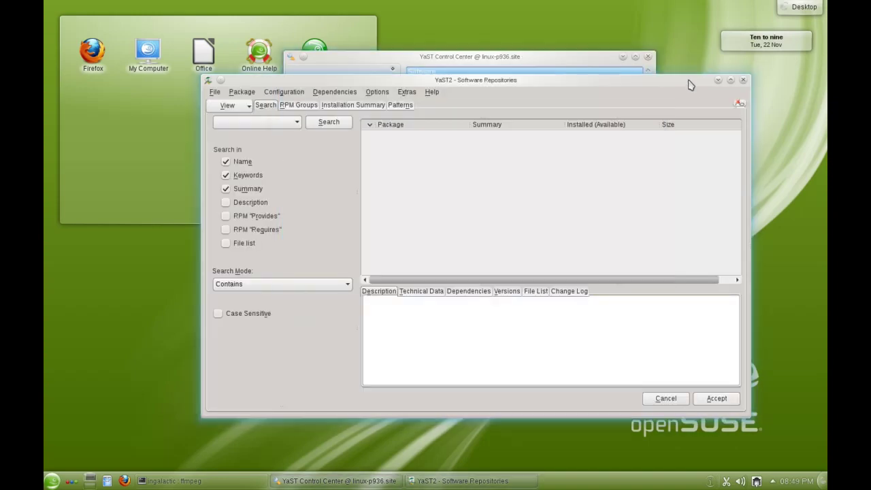
drag(476, 83, 476, 41)
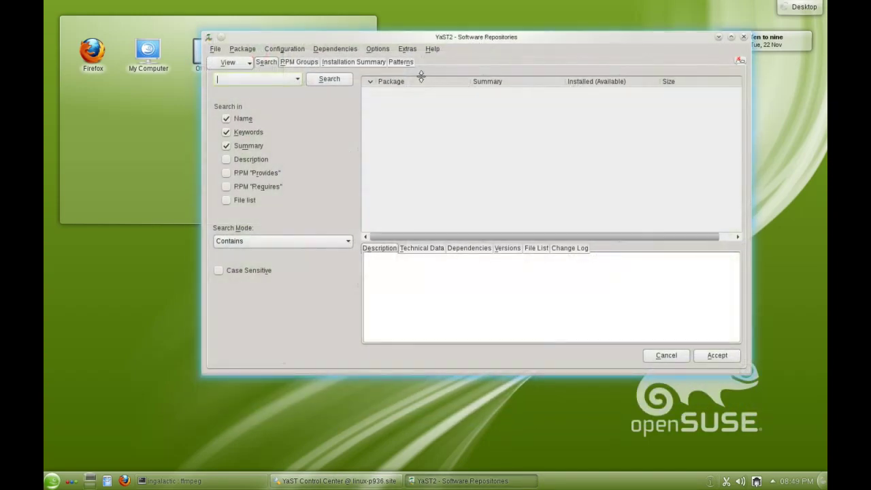
Look through the package manager's RPM Groups, Installation Summary and Search views.
click(301, 63)
click(268, 66)
click(350, 62)
click(298, 62)
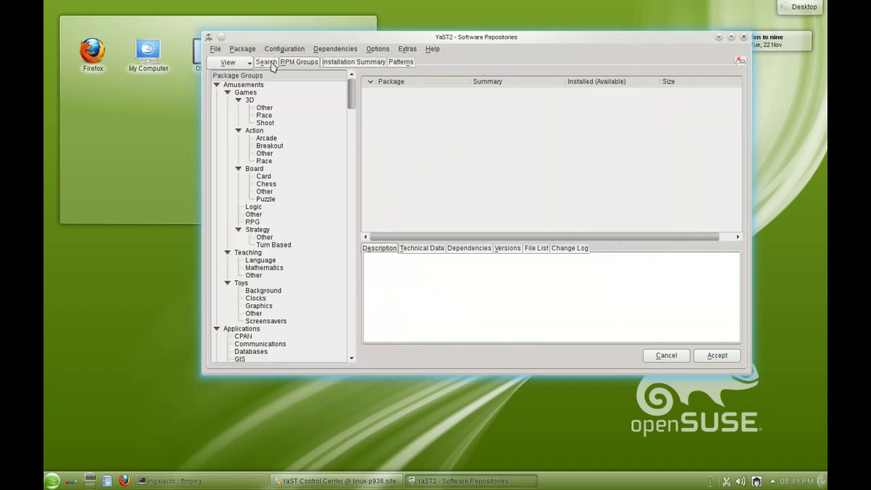
click(273, 65)
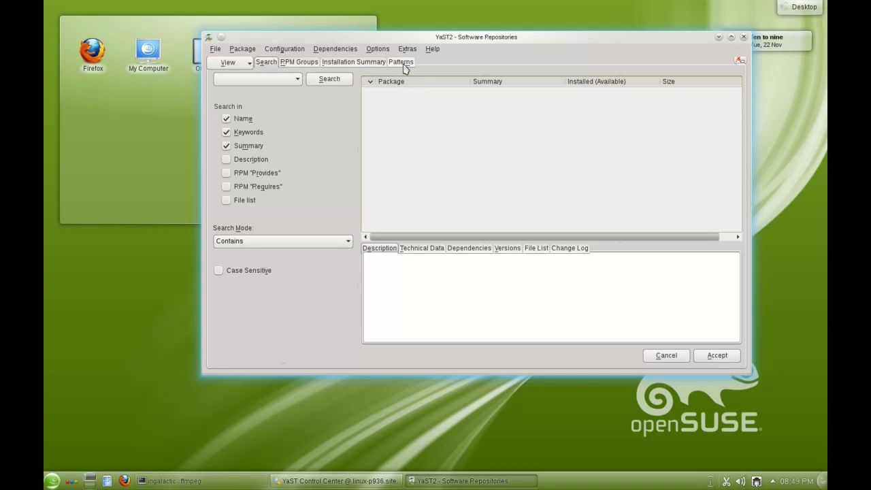
Mark the Qt 4 Development pattern in the Development category for installation.
click(403, 63)
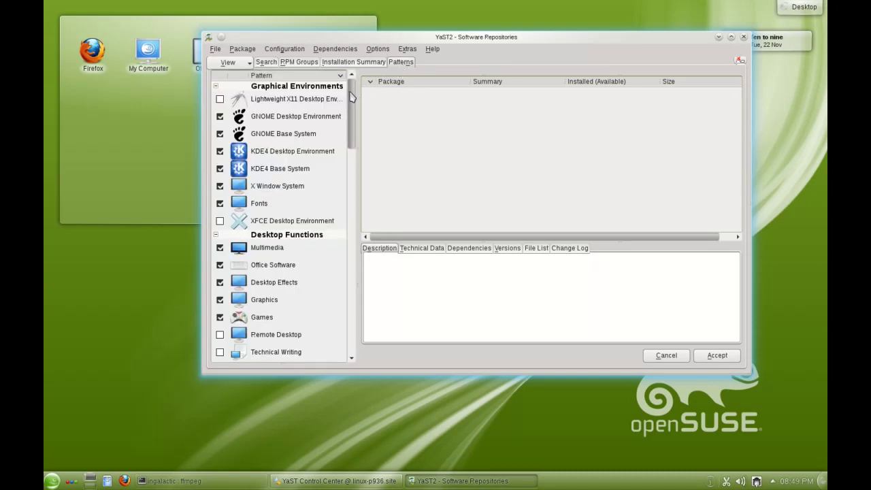
drag(354, 101, 342, 286)
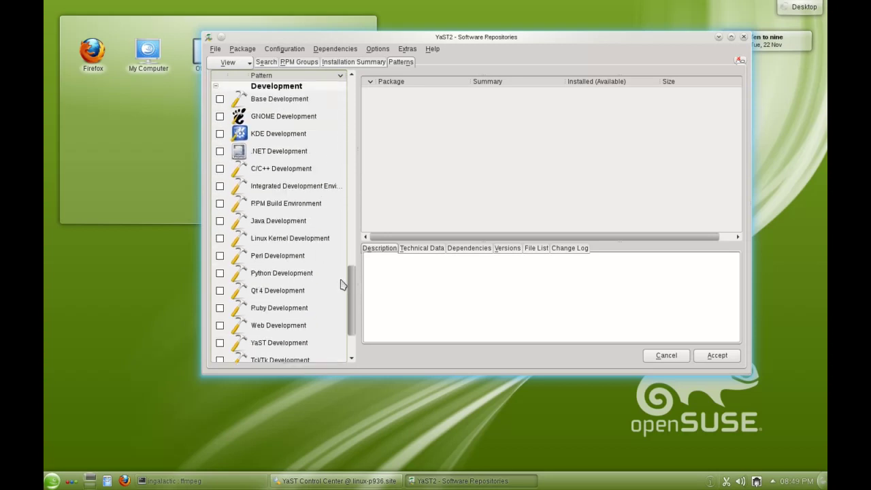
click(220, 290)
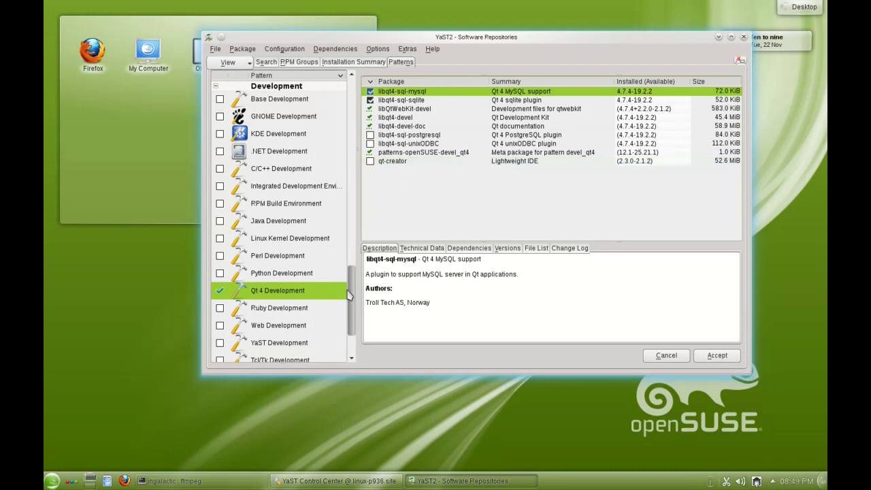
Look over the rest of the pattern list, the installation summary of pending packages and the RPM package groups.
scroll(354, 310, down, 1)
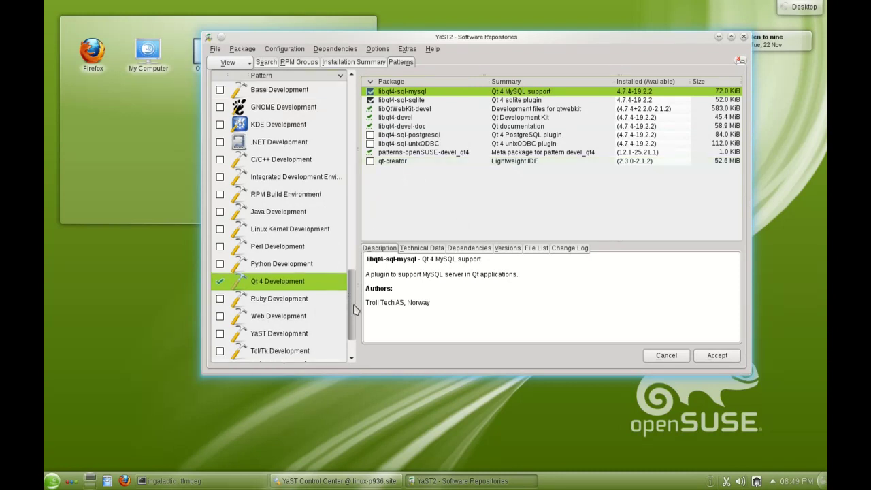
scroll(354, 310, up, 5)
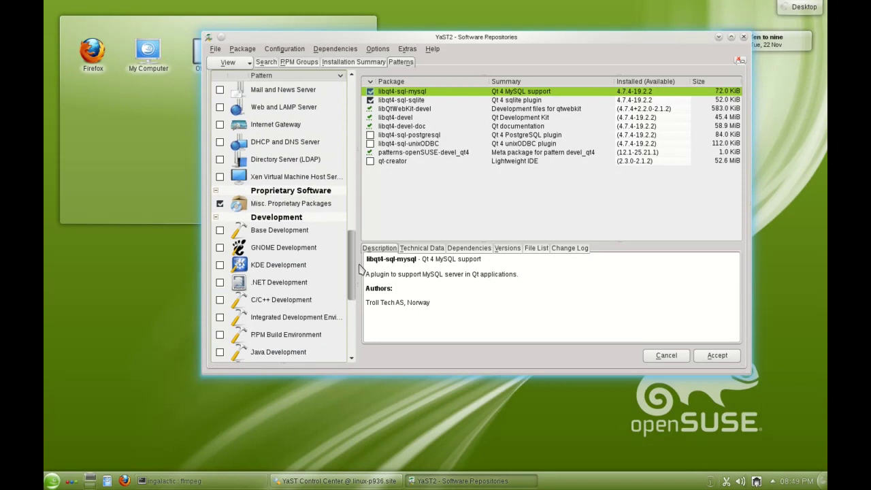
scroll(359, 269, up, 7)
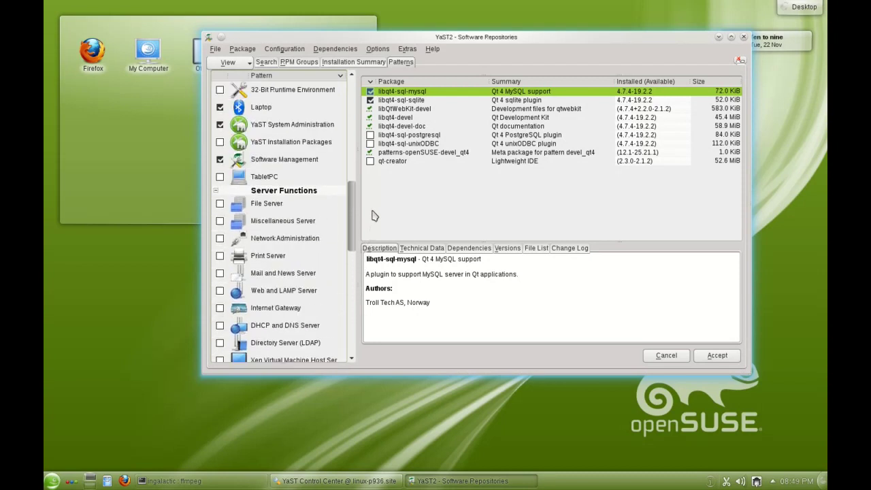
drag(373, 216, 361, 108)
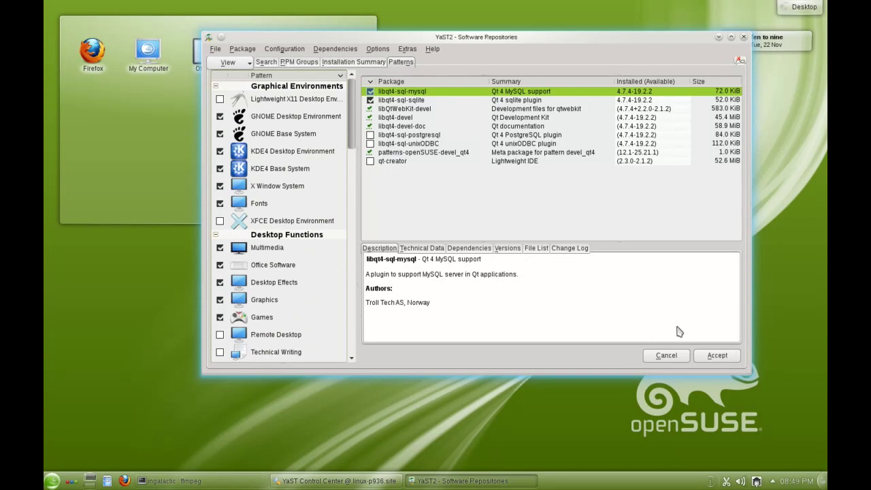
click(354, 62)
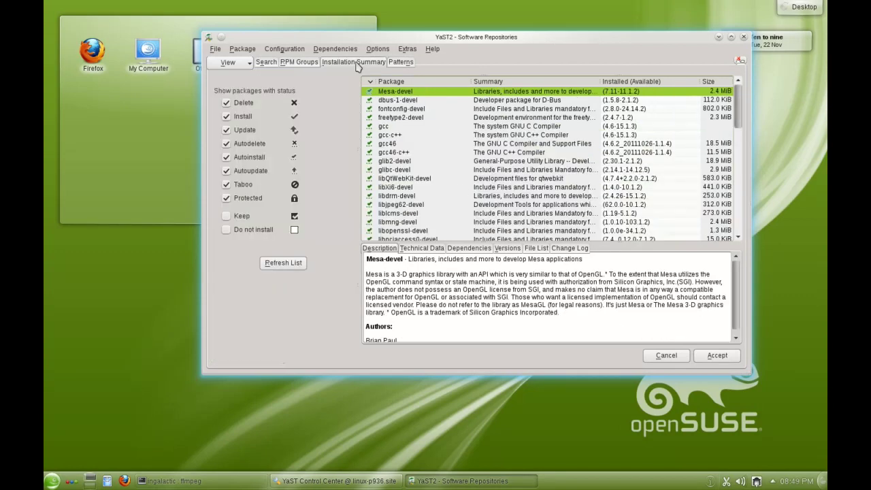
click(310, 64)
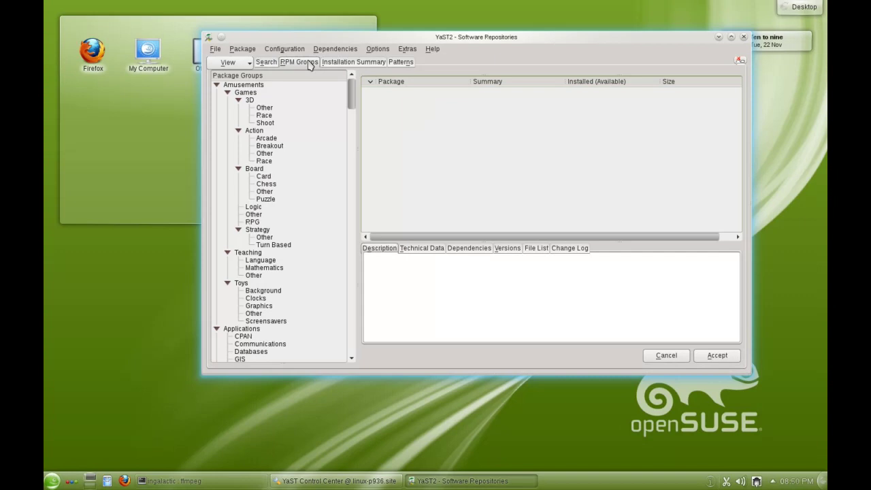
Close the package manager, abandoning all pending changes, and close the YaST Control Center.
click(271, 64)
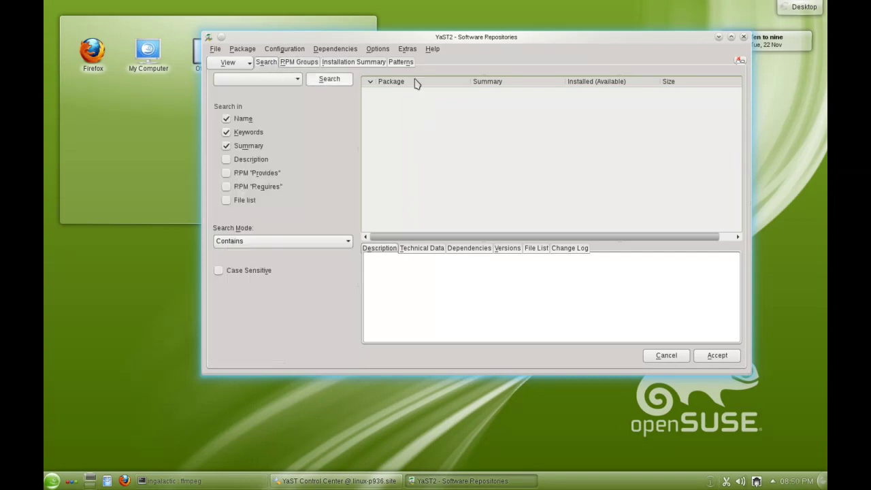
click(745, 38)
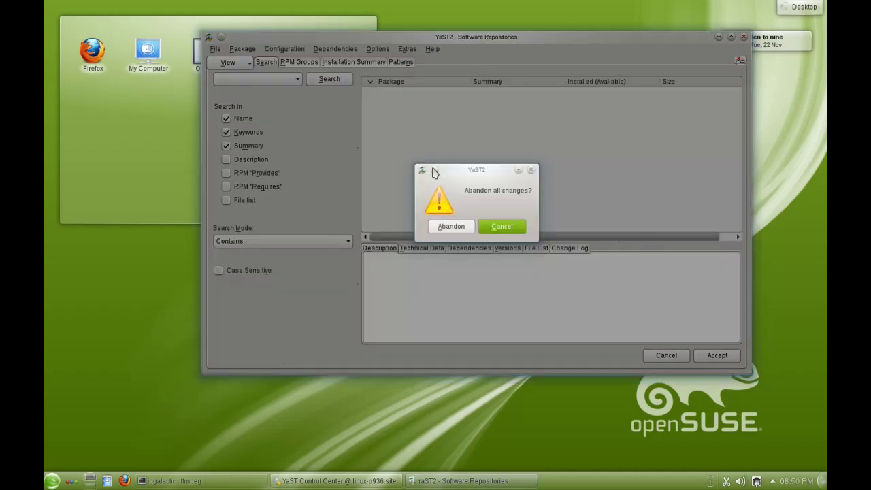
click(448, 231)
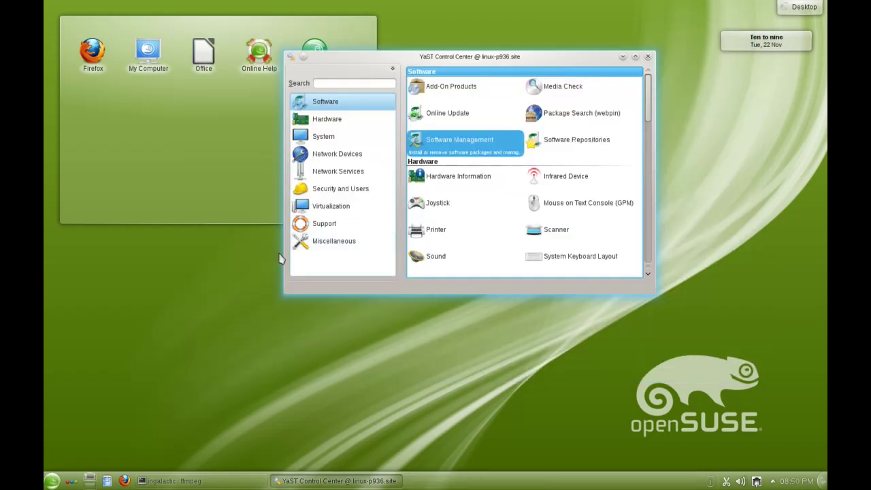
click(648, 56)
Open the Desktop Settings, move their window higher on the desktop, and look over the available wallpapers.
right_click(542, 69)
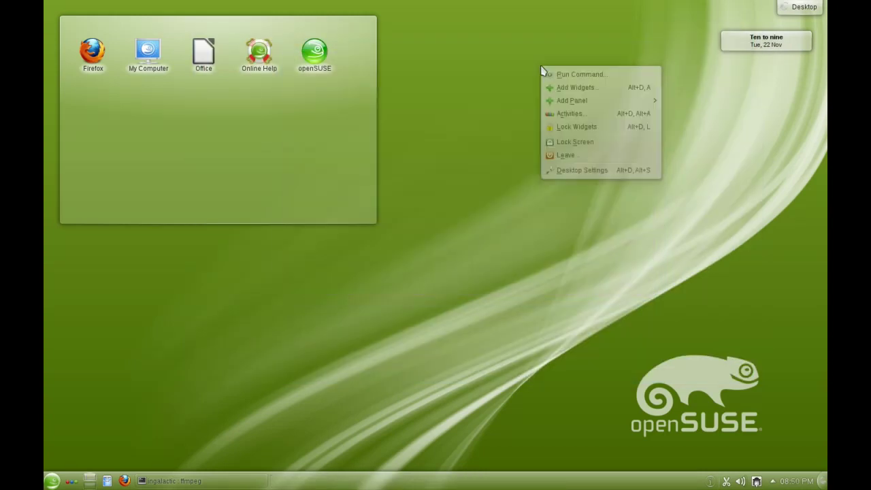
click(569, 171)
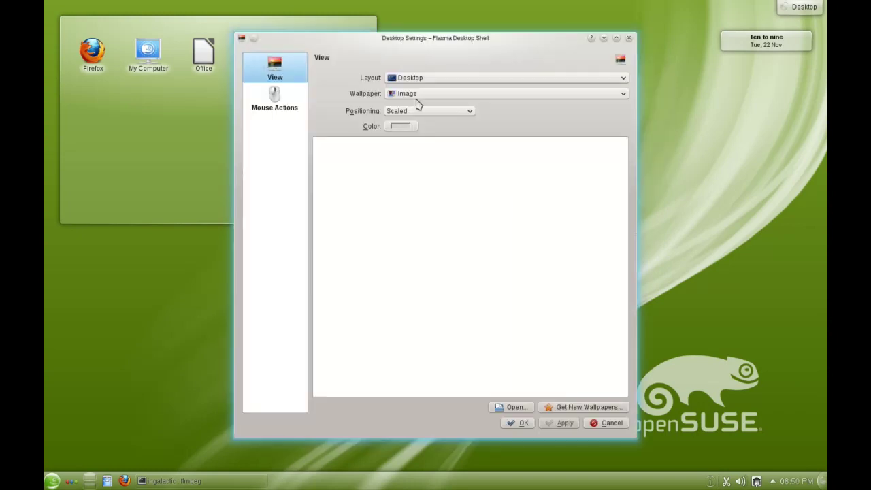
drag(448, 60, 478, 52)
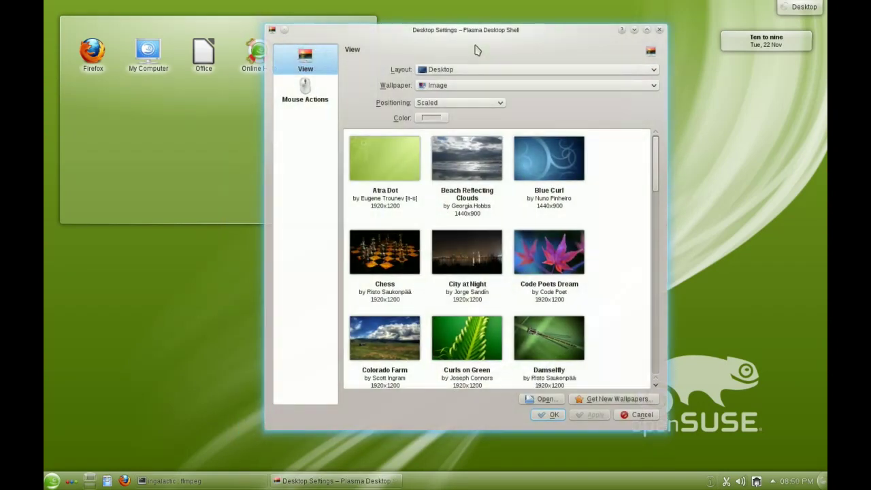
drag(659, 167, 624, 149)
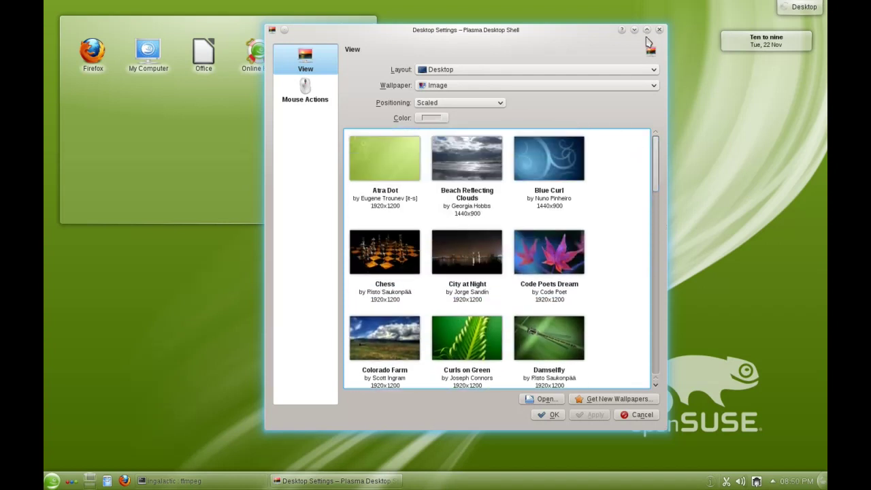
View the home folder in the Dolphin file manager and close its window.
click(106, 480)
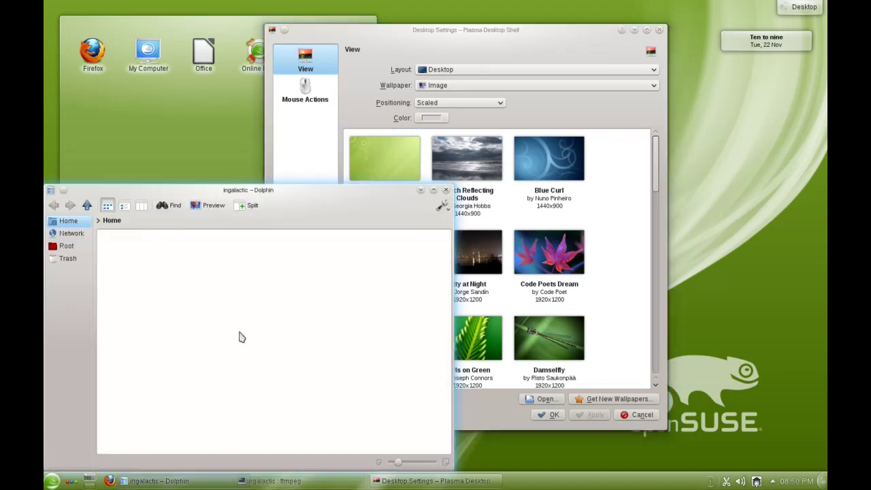
drag(206, 190, 259, 101)
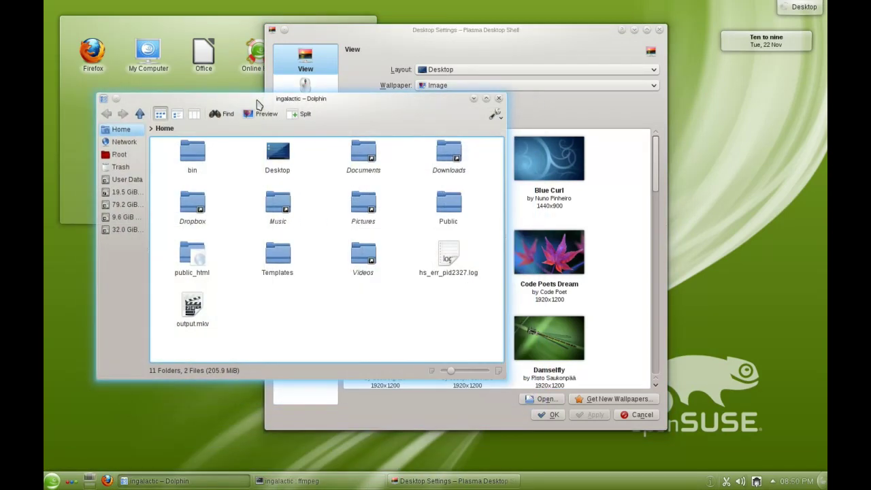
click(498, 101)
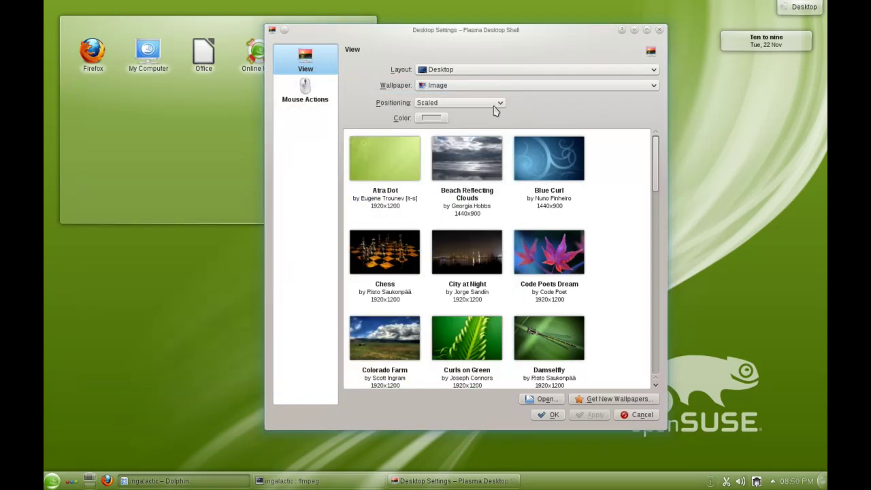
Look through the Applications and Computer sections of the KDE application launcher, closing it when done.
key(alt+F1)
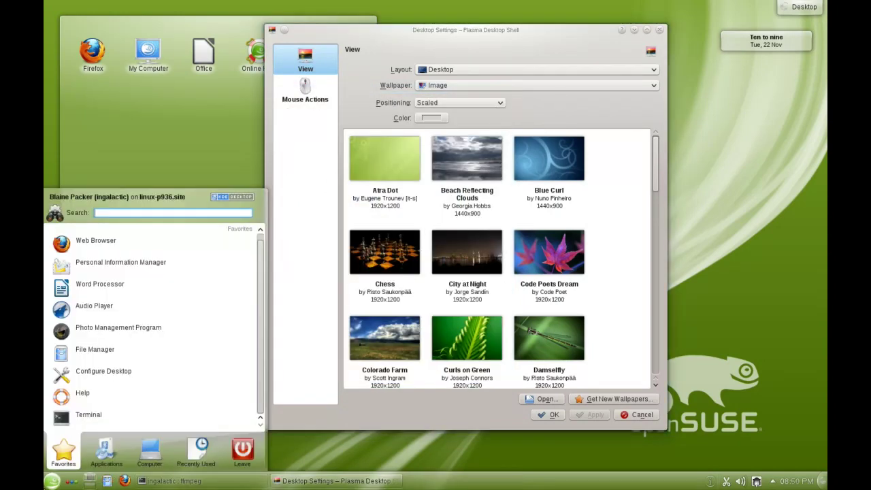
click(102, 452)
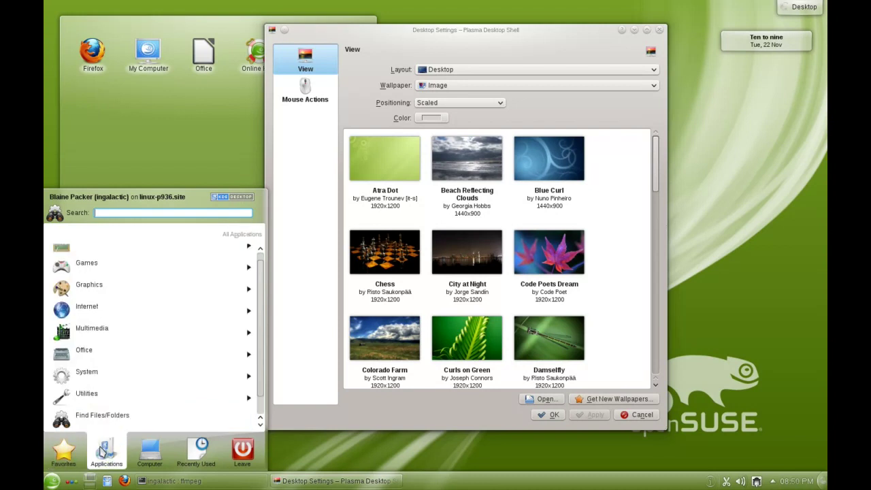
scroll(129, 255, down, 2)
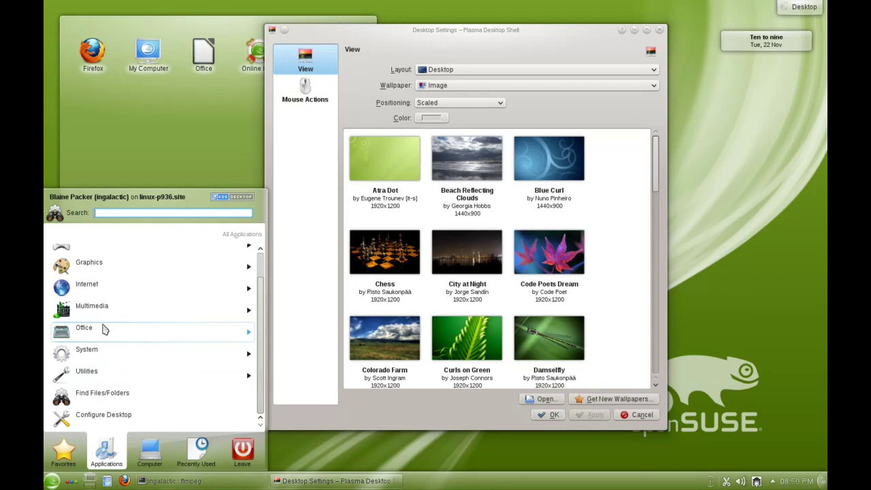
scroll(104, 328, up, 2)
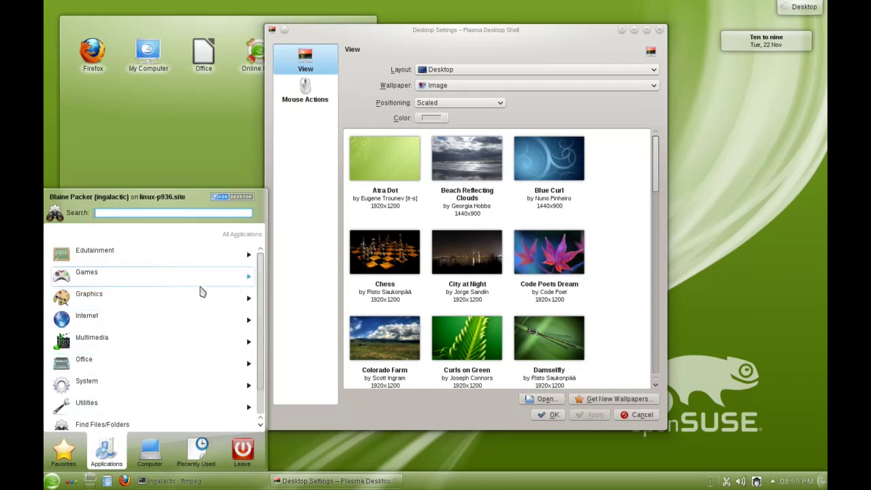
scroll(260, 286, down, 2)
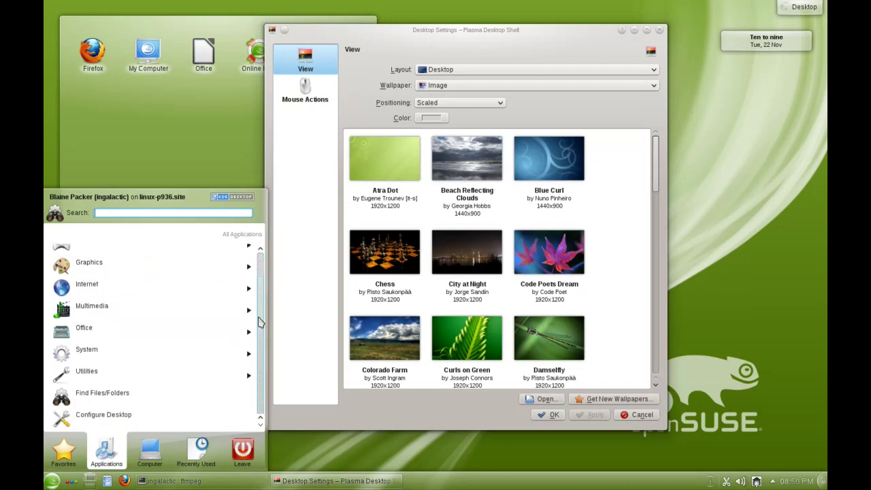
mouse_move(139, 450)
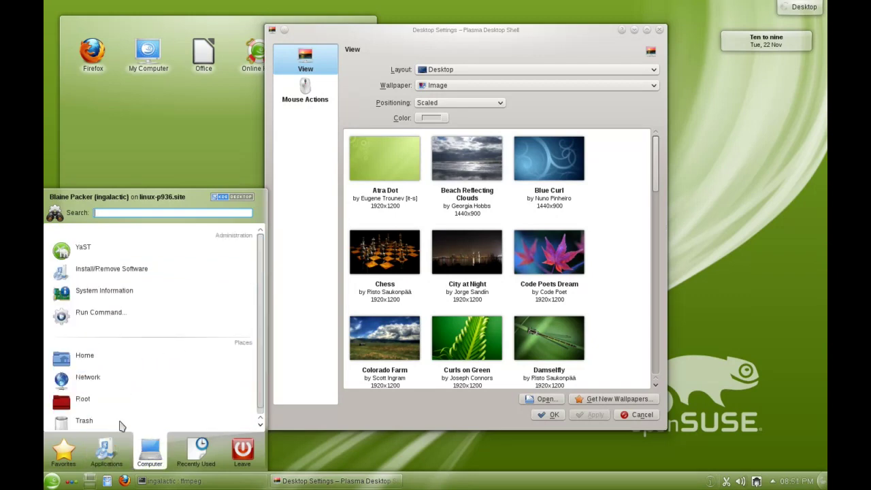
mouse_move(107, 450)
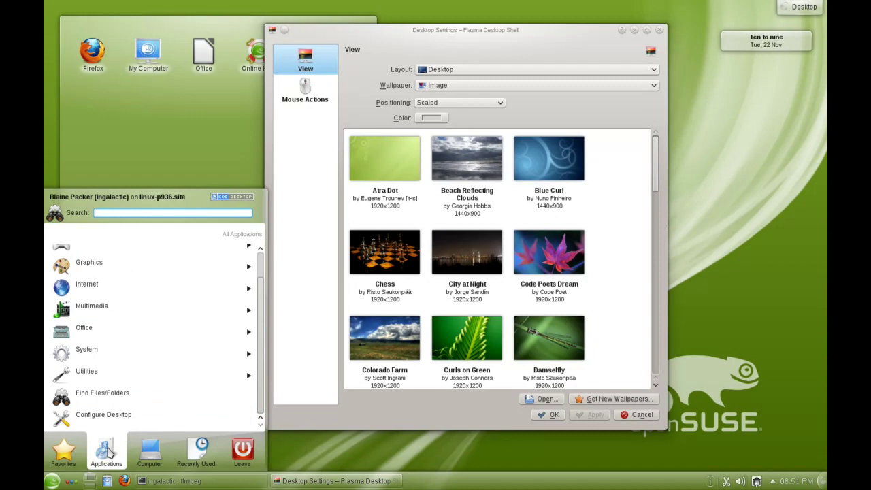
click(48, 481)
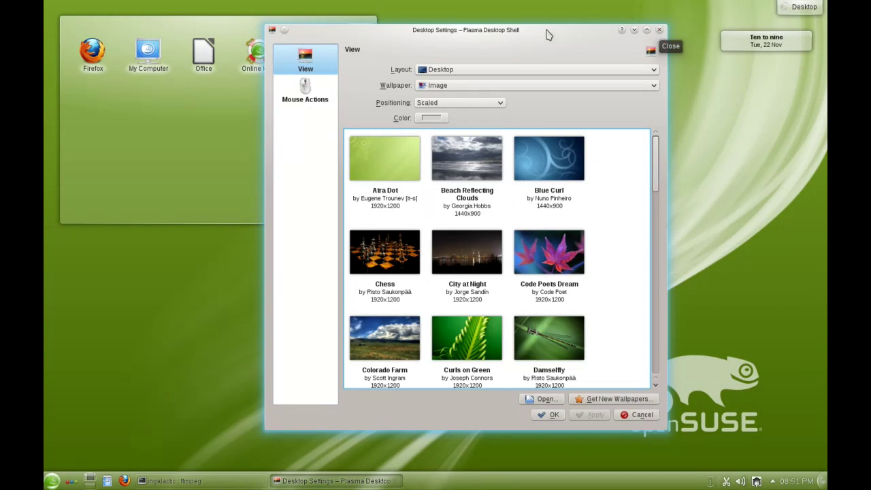
drag(549, 33, 525, 31)
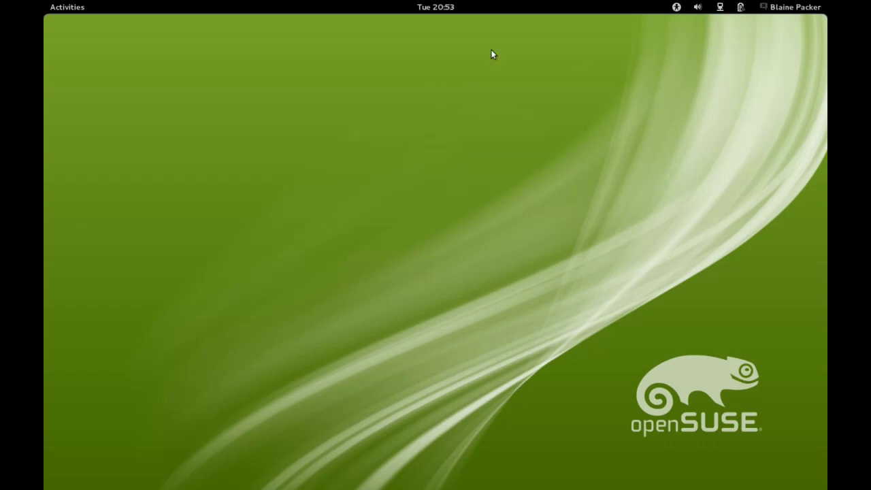
View the GNOME calendar, and browse the full application list in the Activities overview.
click(425, 8)
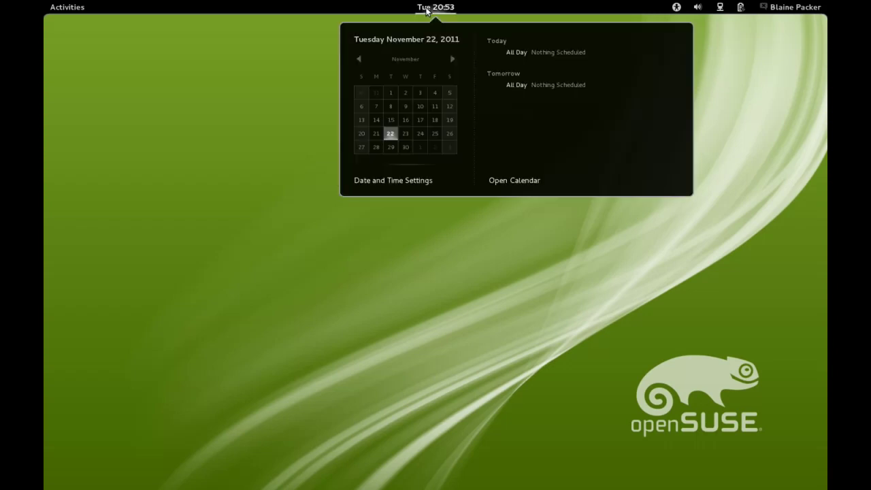
click(423, 11)
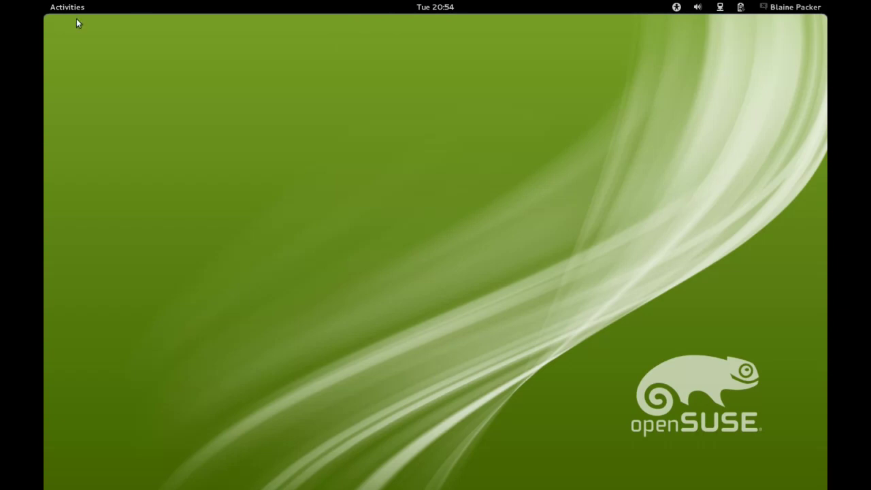
mouse_move(44, 1)
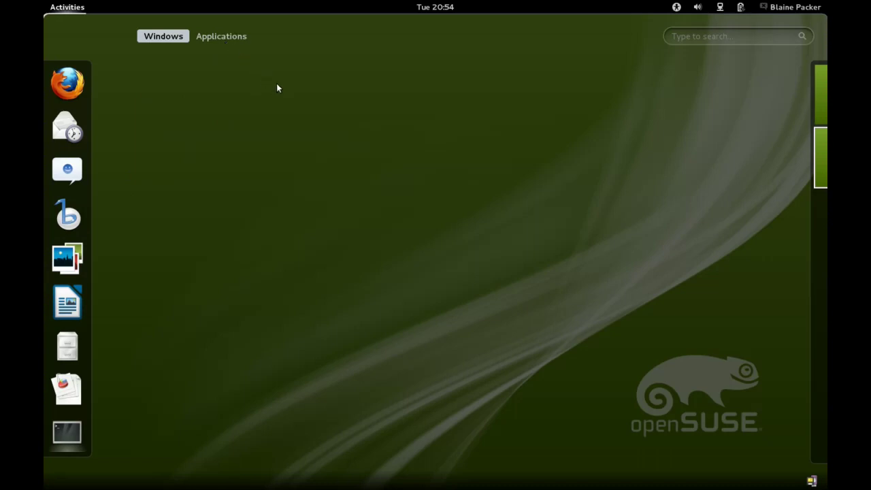
click(218, 37)
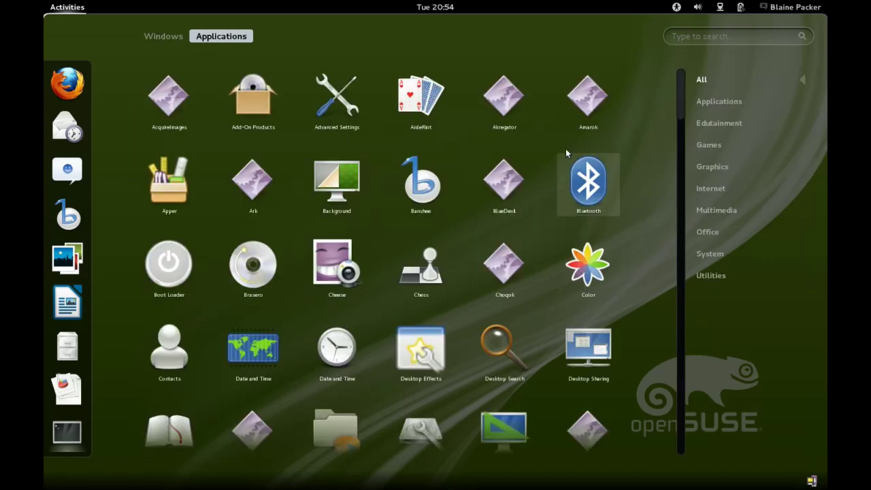
scroll(680, 96, down, 5)
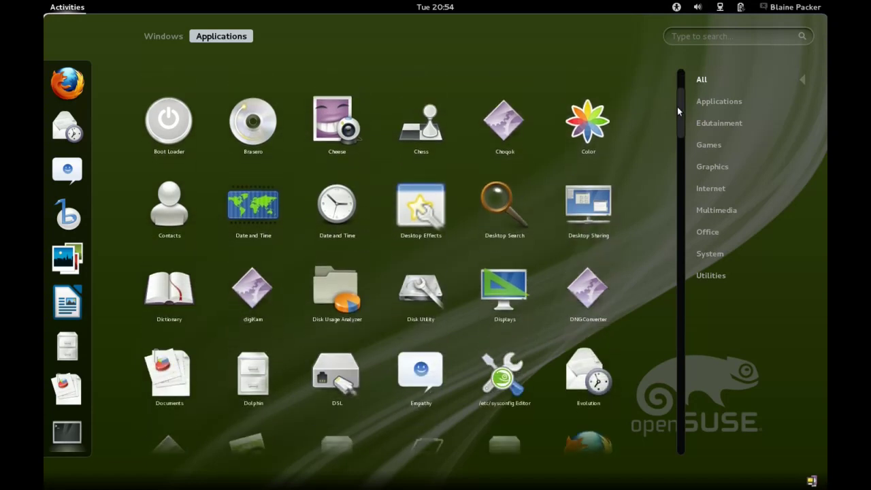
drag(676, 117, 695, 80)
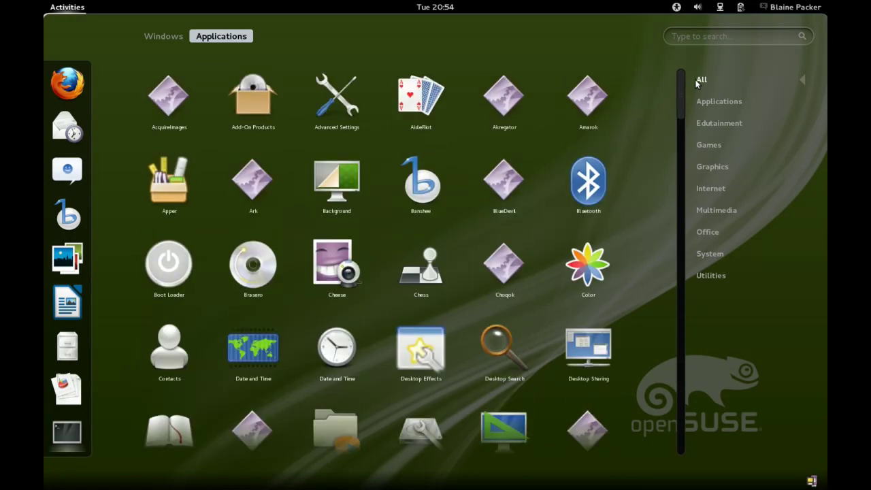
click(351, 90)
Search the Activities overview for "shot", clear the search and leave the overview.
key(super)
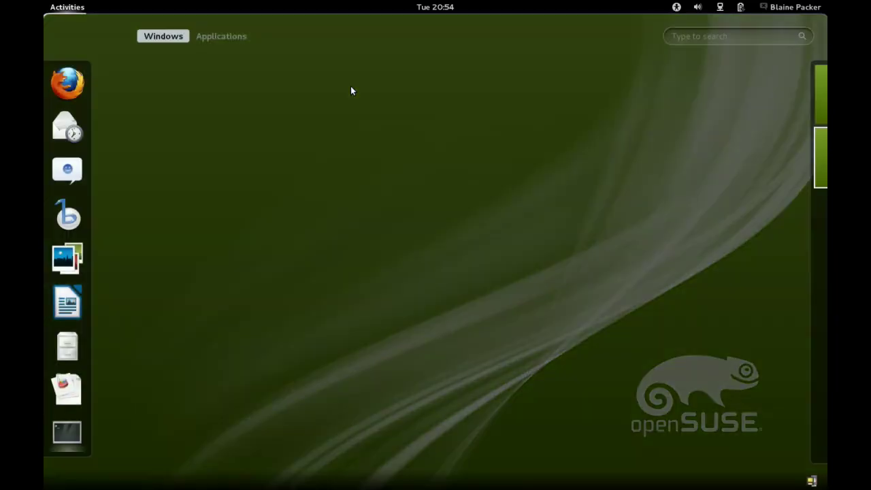
text(shot)
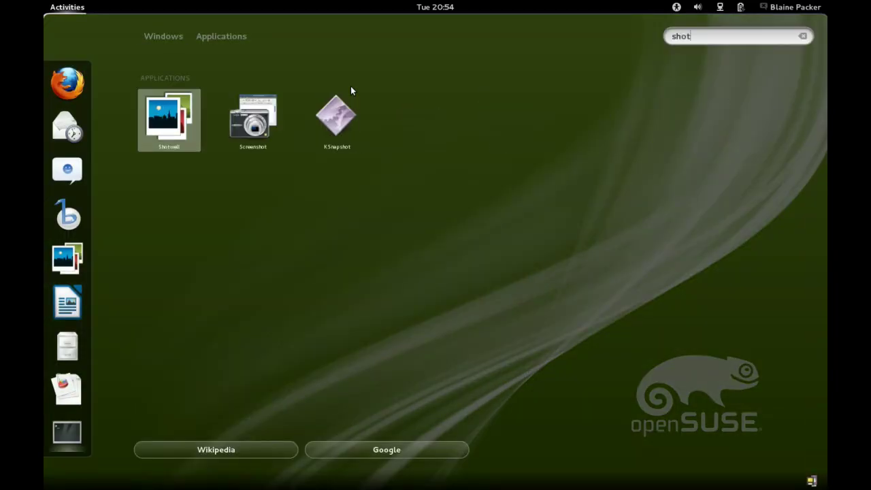
key(BackSpace)
key(BackSpace)
key(BackSpace)
key(BackSpace)
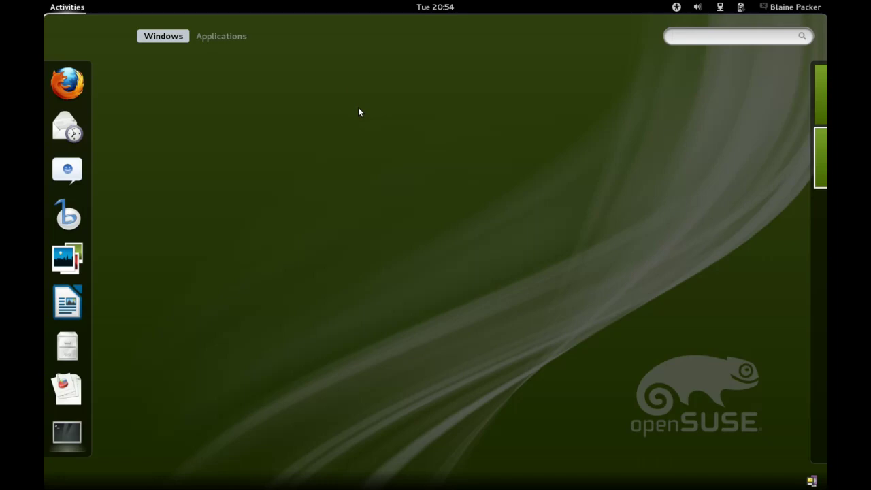
key(Escape)
Look at the Windows view of the Activities overview again, and recheck the calendar.
key(super)
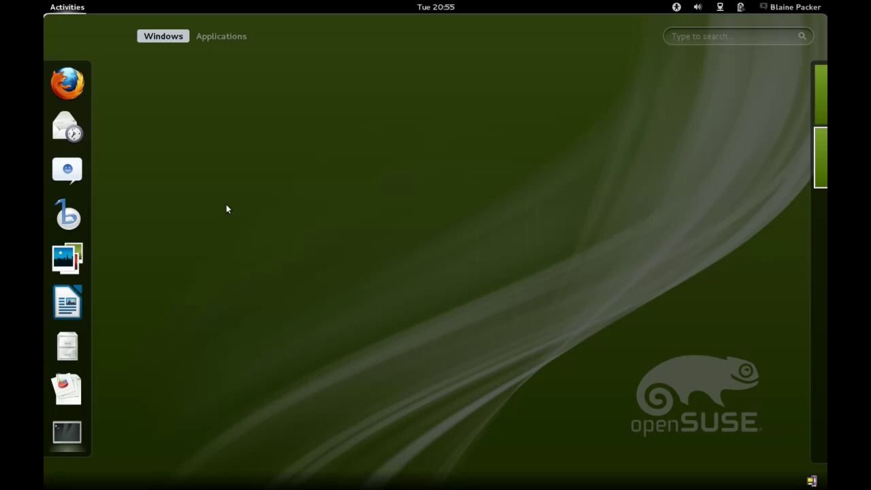
key(super)
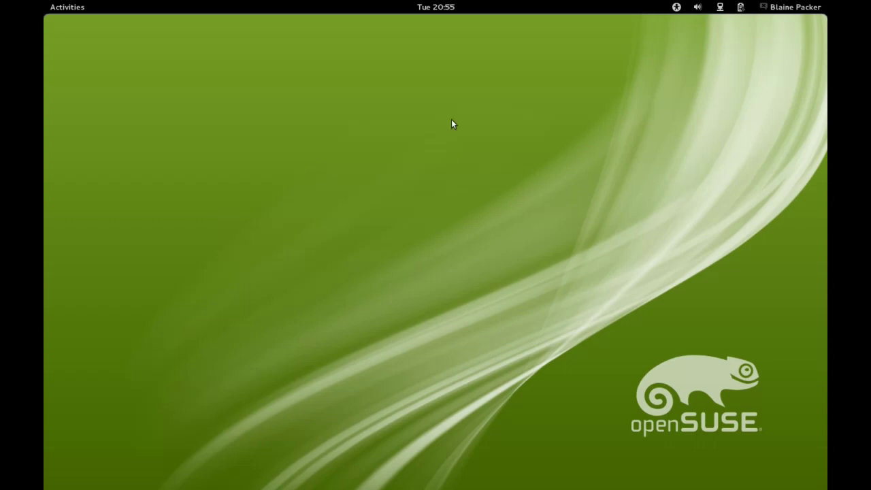
click(443, 10)
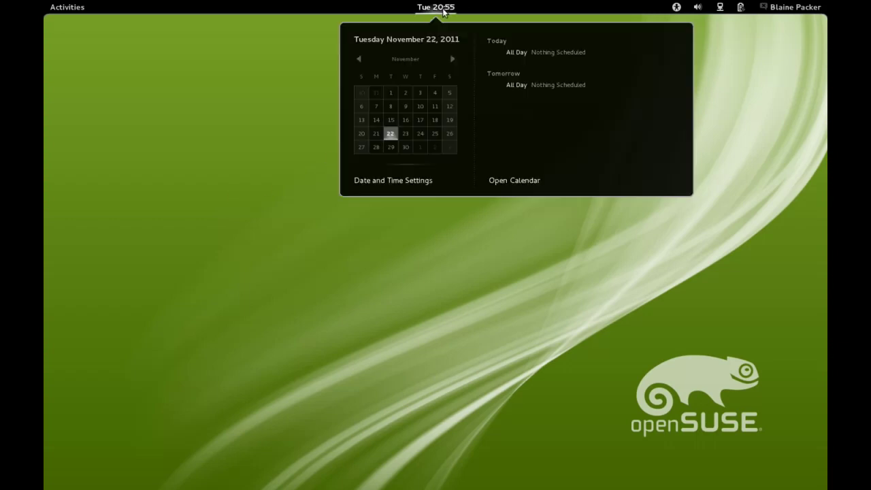
click(443, 9)
Launch Firefox from the Activities overview and view the openSUSE.org home page.
click(67, 7)
click(65, 82)
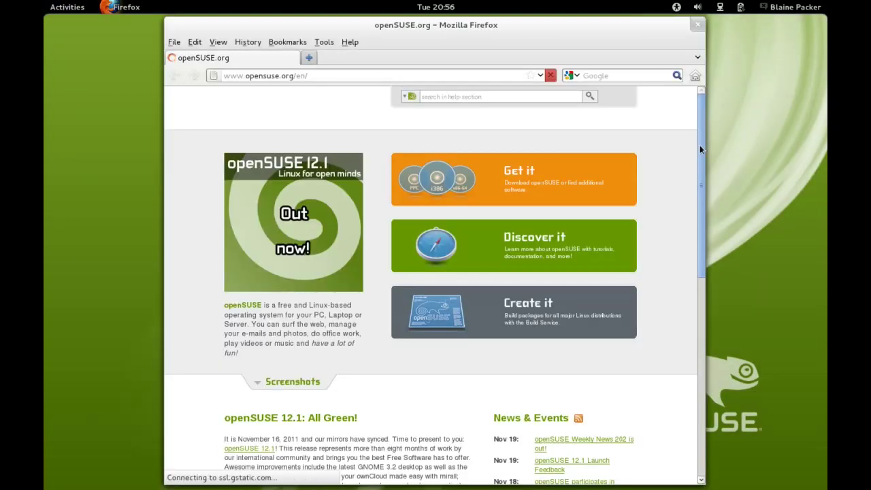
mouse_move(700, 145)
mouse_down()
mouse_move(702, 182)
mouse_move(701, 131)
mouse_up()
Search the Activities overview for "twea" and launch Advanced Settings.
key(super)
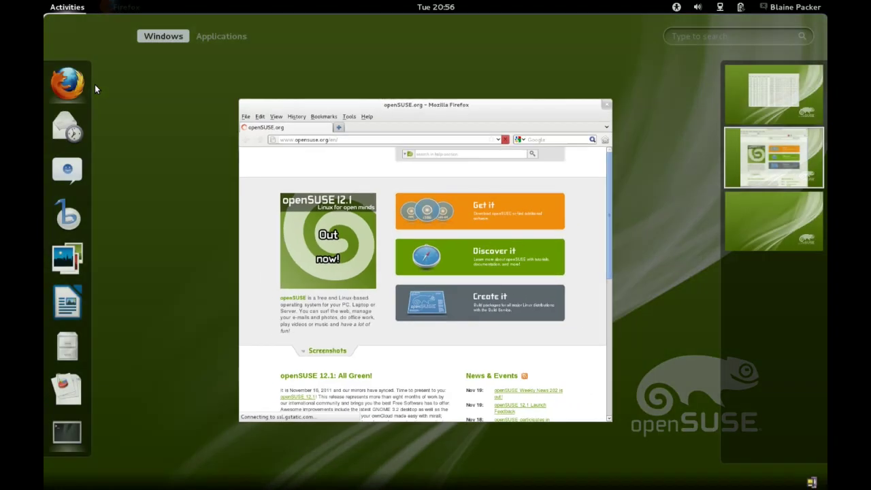
text(twea)
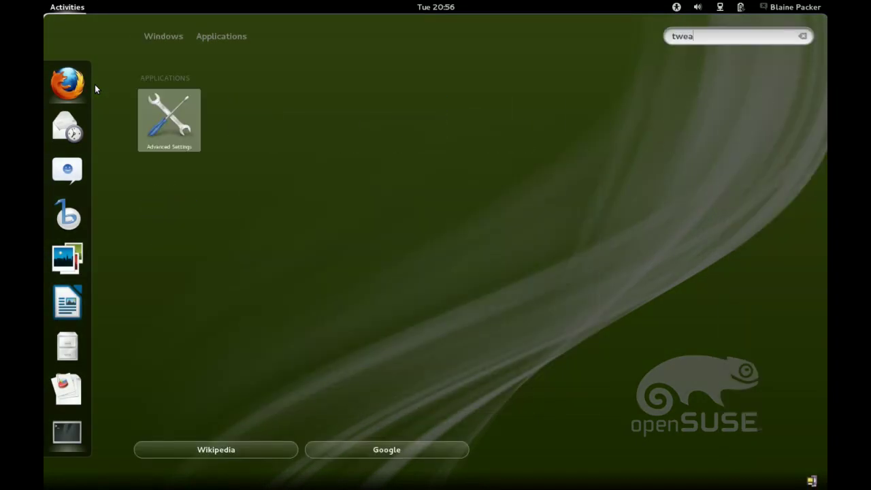
click(170, 118)
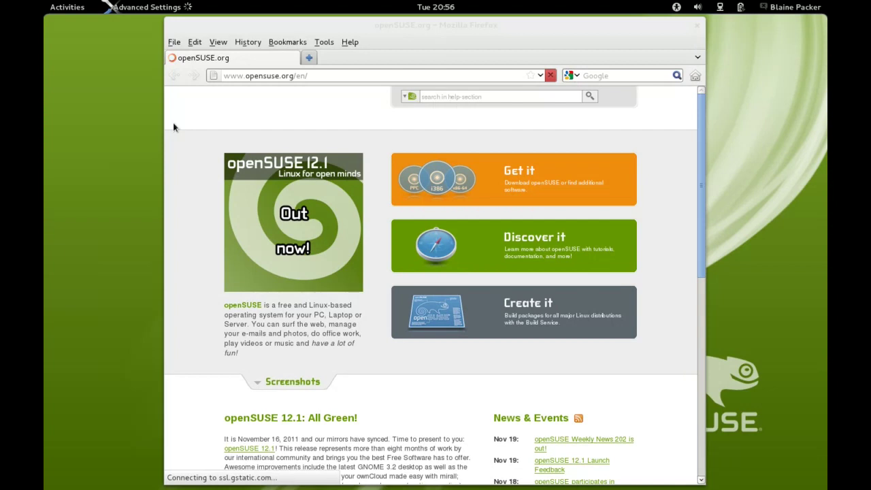
Review the Desktop, Fonts, Shell, Shell Extensions, Theme and Windows pages of Advanced Settings and close it.
drag(172, 28, 340, 51)
click(246, 95)
click(246, 111)
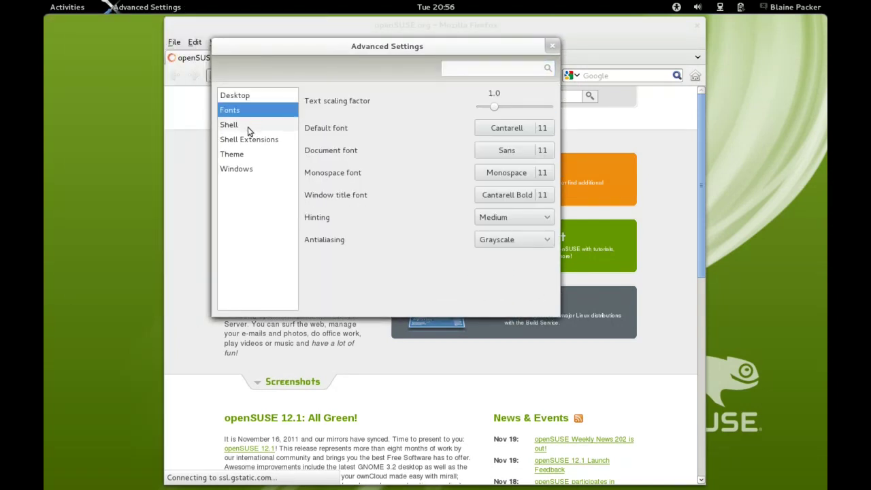
click(249, 126)
click(249, 141)
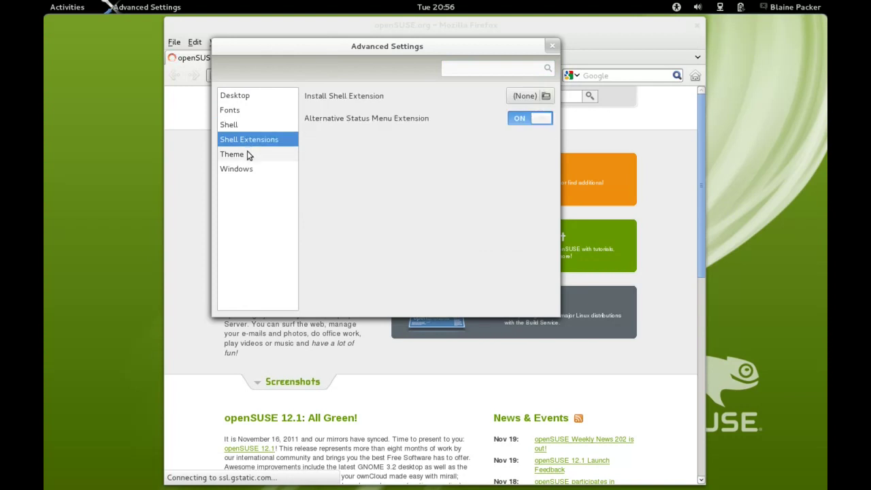
click(249, 158)
click(247, 171)
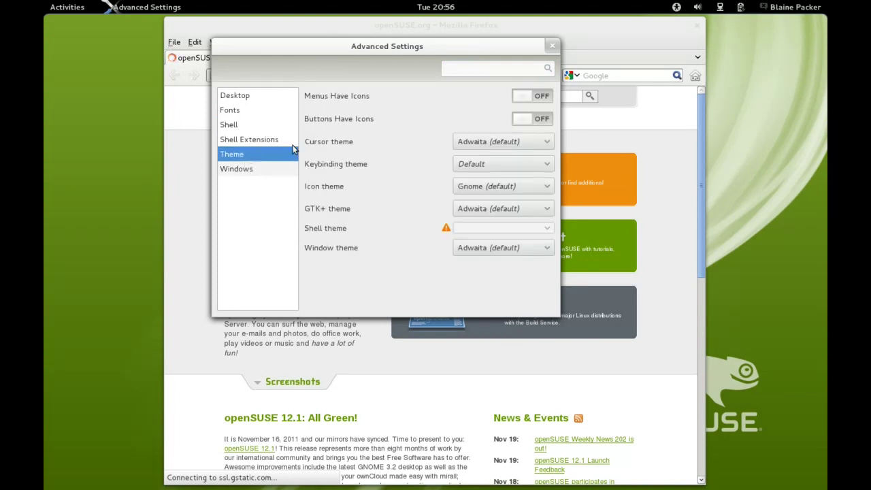
key(Up)
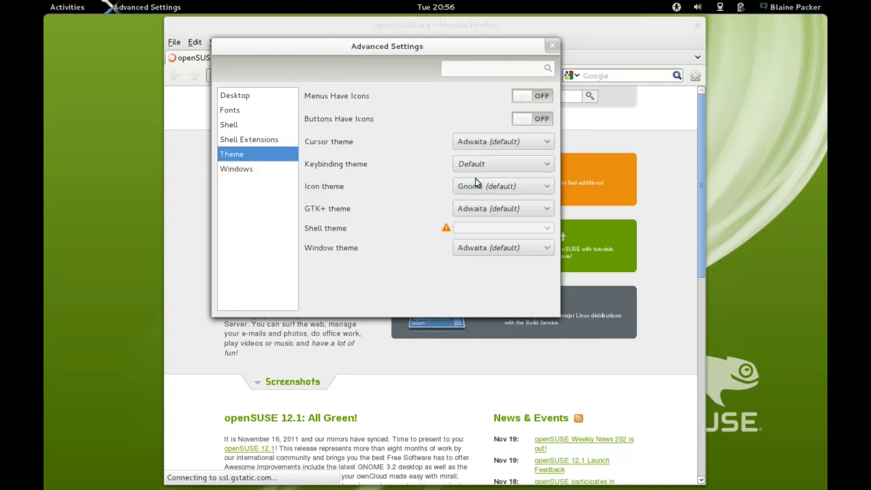
click(552, 46)
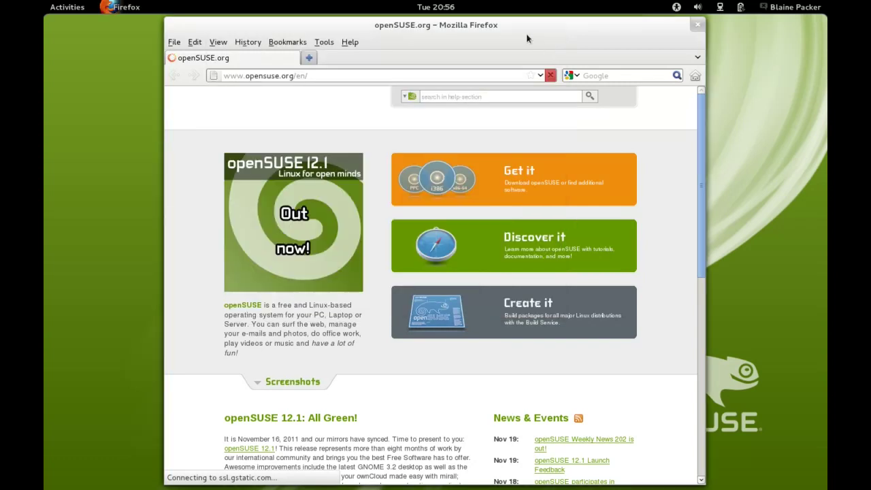
Look through the openSUSE.org home page from start to end and return to its beginning.
drag(520, 26, 523, 24)
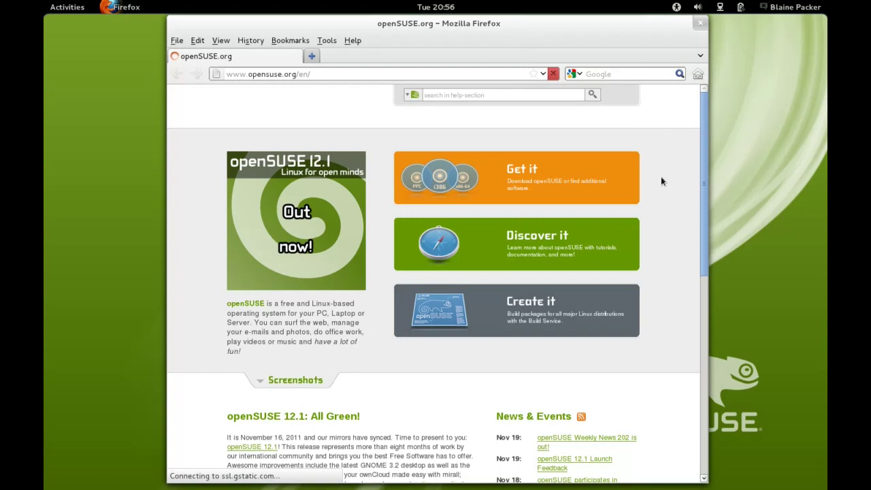
scroll(660, 176, down, 2)
scroll(677, 182, down, 8)
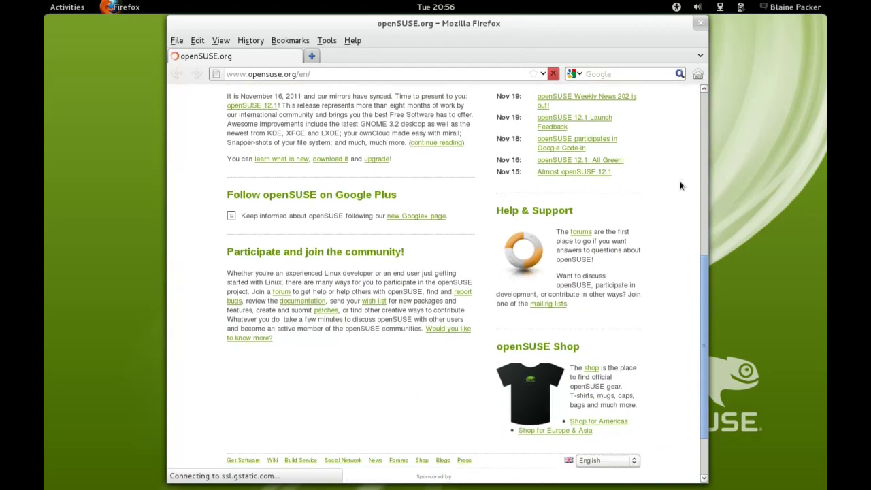
scroll(673, 185, up, 10)
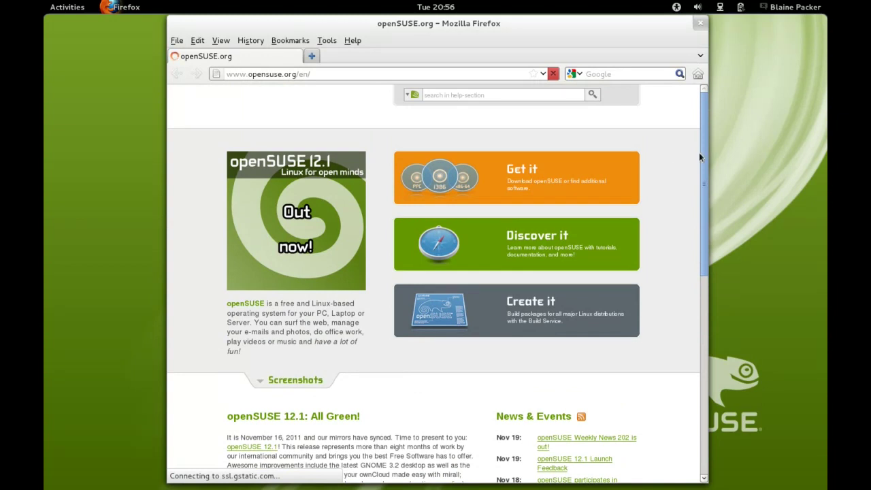
mouse_move(704, 181)
mouse_down()
mouse_move(705, 194)
mouse_move(699, 166)
mouse_up()
mouse_move(706, 182)
mouse_down()
mouse_move(706, 194)
mouse_move(702, 177)
mouse_up()
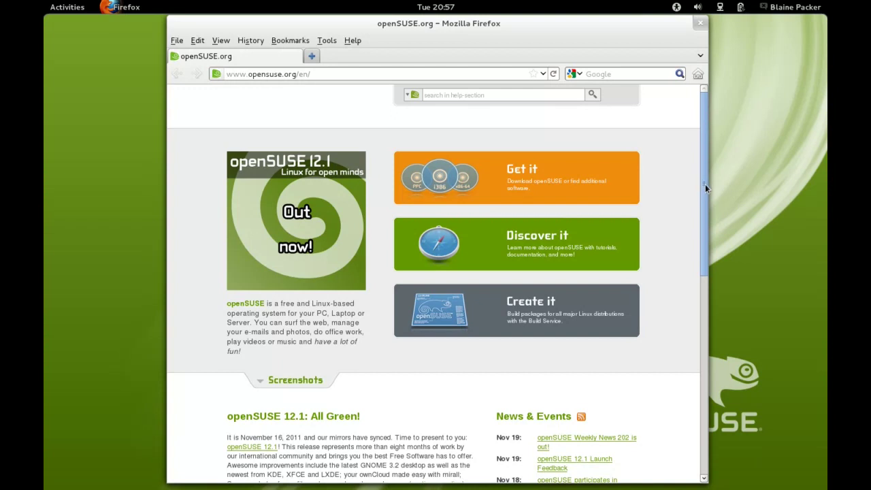
drag(705, 184, 696, 328)
drag(697, 351, 703, 152)
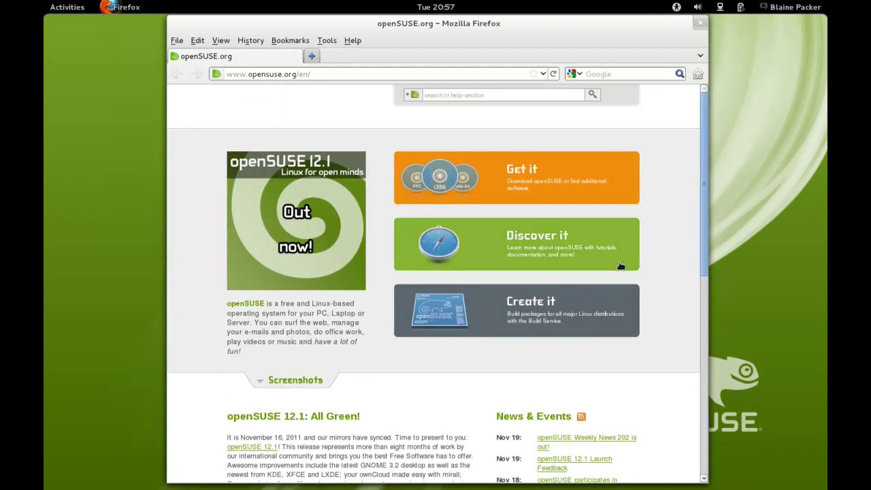
Open the forums link under Help & Support on the openSUSE.org page and close Firefox.
scroll(478, 259, down, 4)
scroll(478, 258, down, 7)
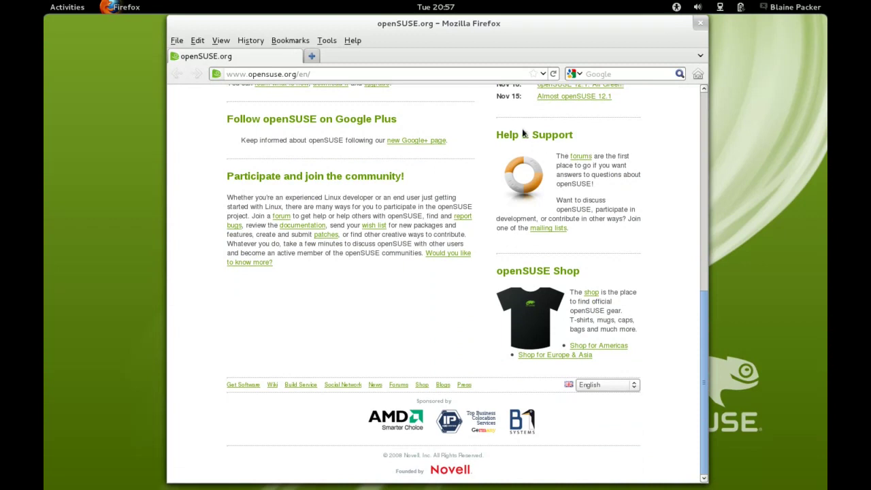
click(580, 157)
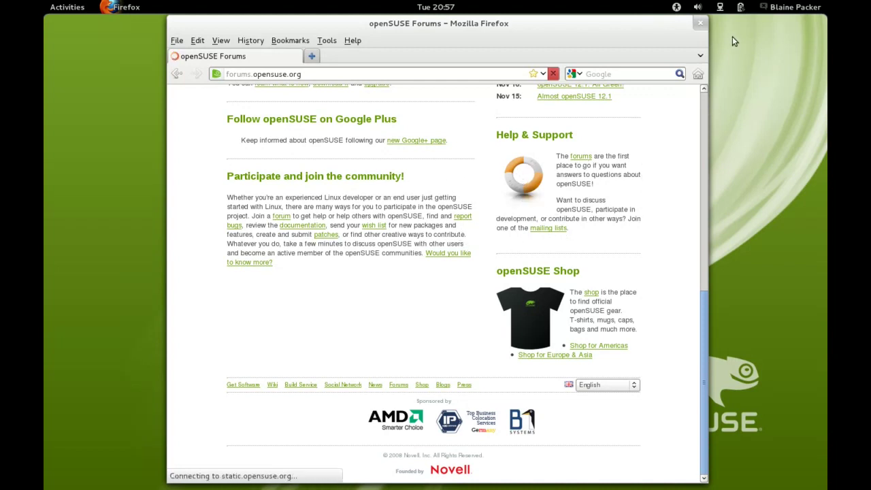
click(701, 26)
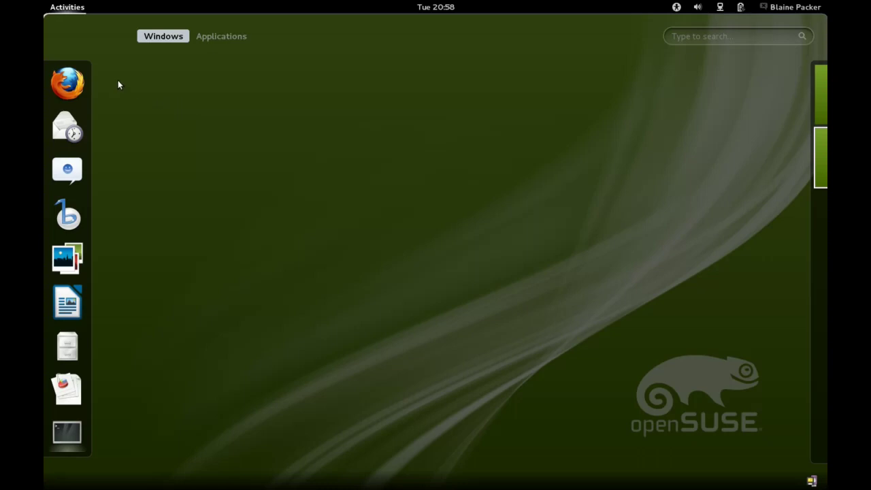
Leave the Activities overview and look at the user menu and the Universal Access menu.
key(ctrl+alt+t)
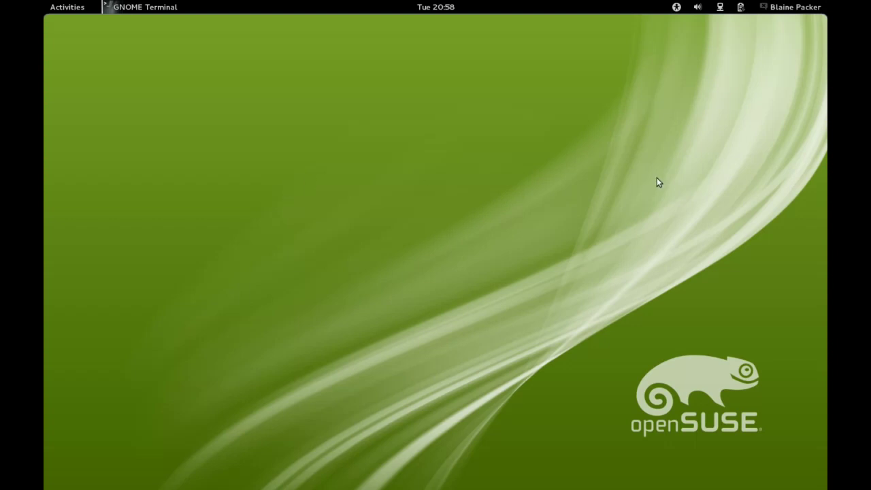
click(794, 8)
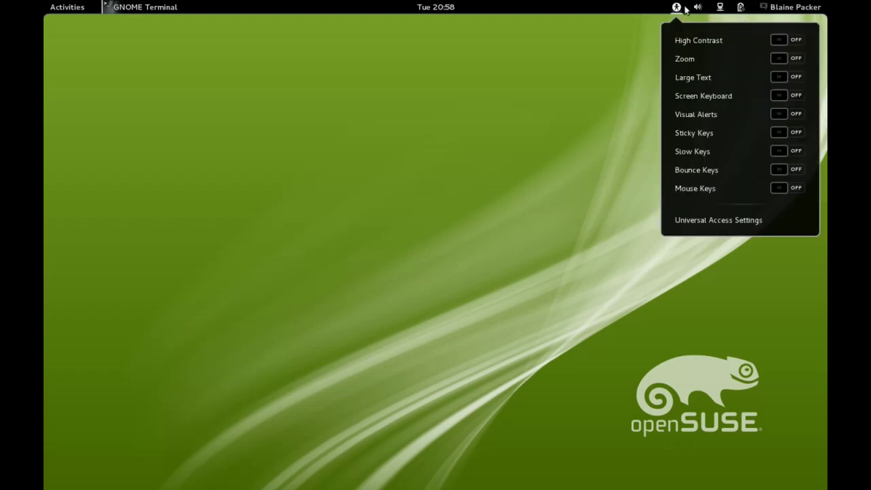
click(684, 9)
Browse all applications in the Activities overview and launch YaST.
click(60, 5)
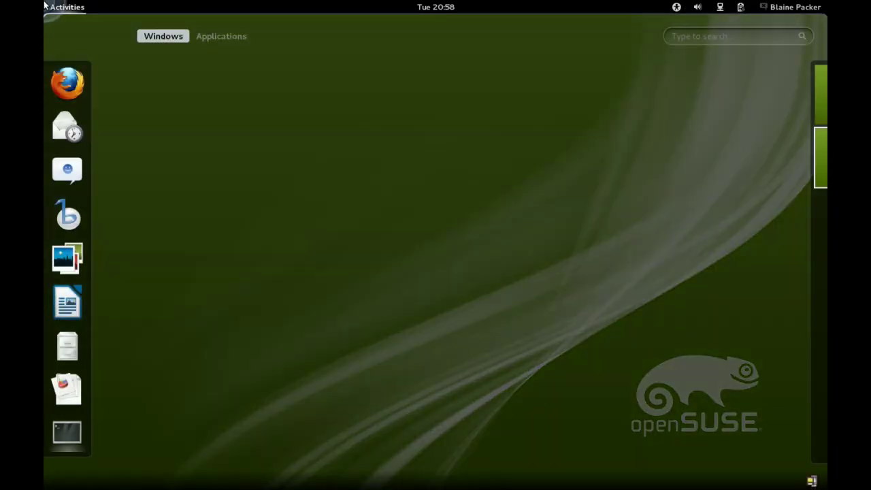
click(207, 43)
drag(680, 95, 688, 376)
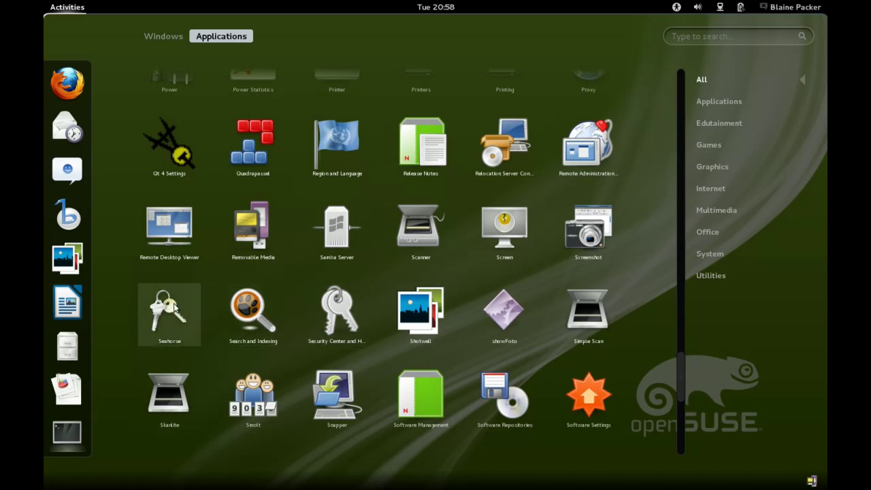
scroll(271, 325, down, 8)
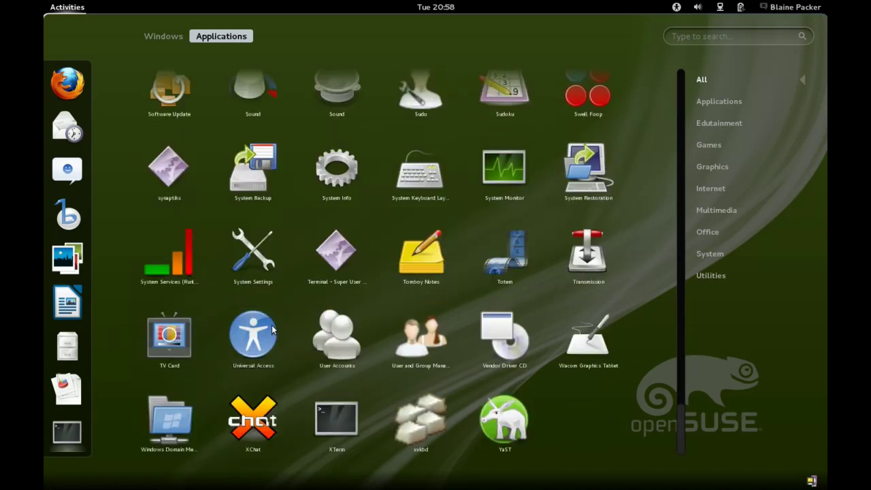
click(512, 420)
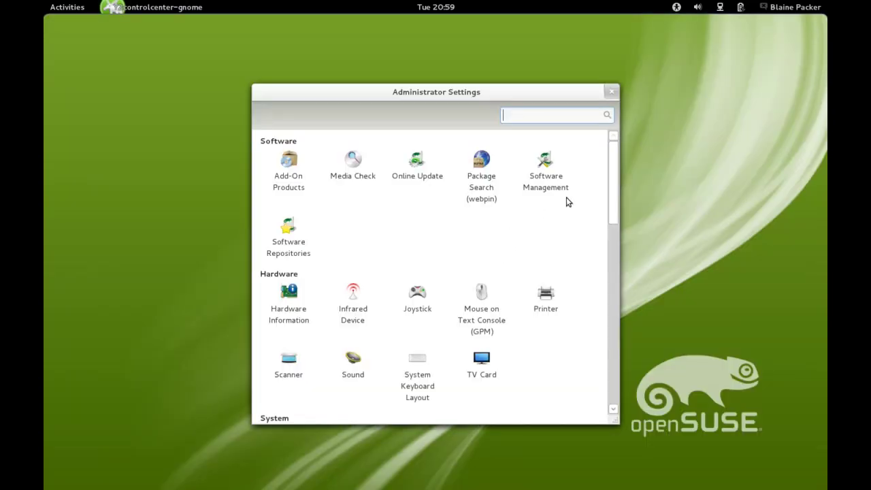
Examine the YaST Administrator Settings modules from Software through Miscellaneous and close the window.
mouse_move(613, 179)
mouse_down()
mouse_move(618, 368)
mouse_move(612, 185)
mouse_move(606, 188)
mouse_move(614, 179)
mouse_up()
scroll(554, 236, down, 3)
scroll(551, 235, down, 7)
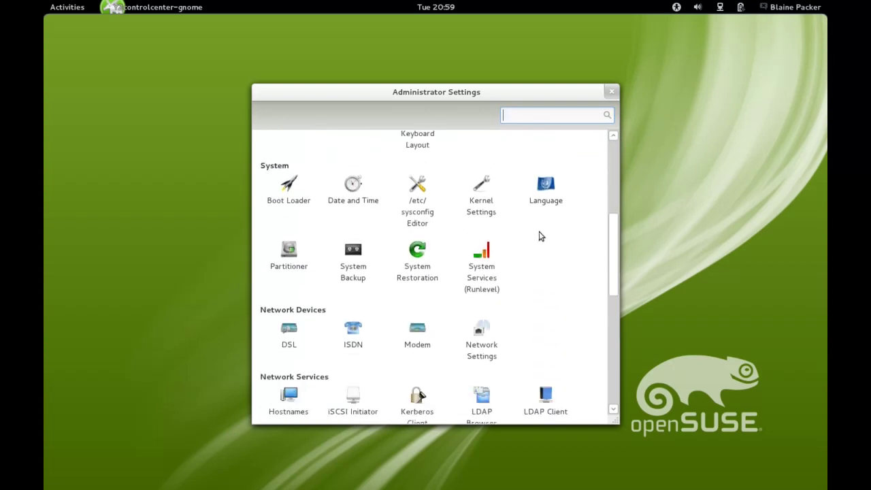
scroll(536, 238, down, 7)
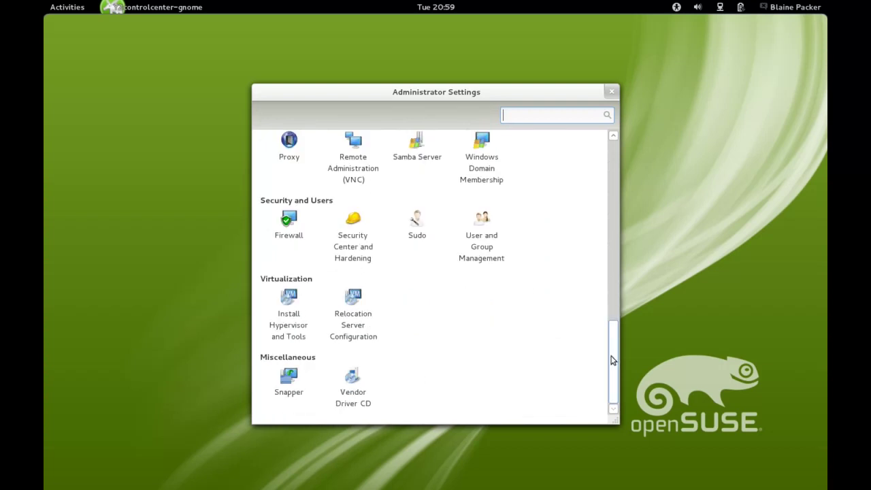
drag(608, 356, 622, 159)
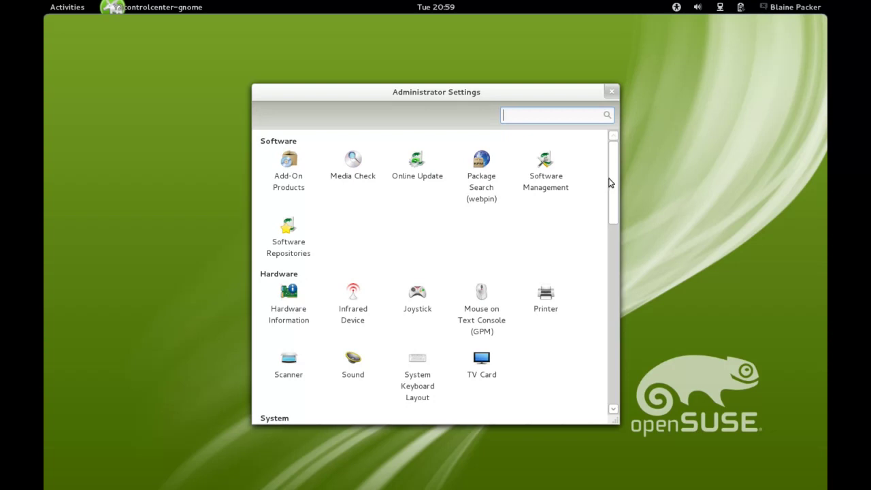
scroll(614, 187, down, 1)
scroll(615, 181, up, 1)
scroll(615, 181, down, 1)
drag(615, 184, 629, 296)
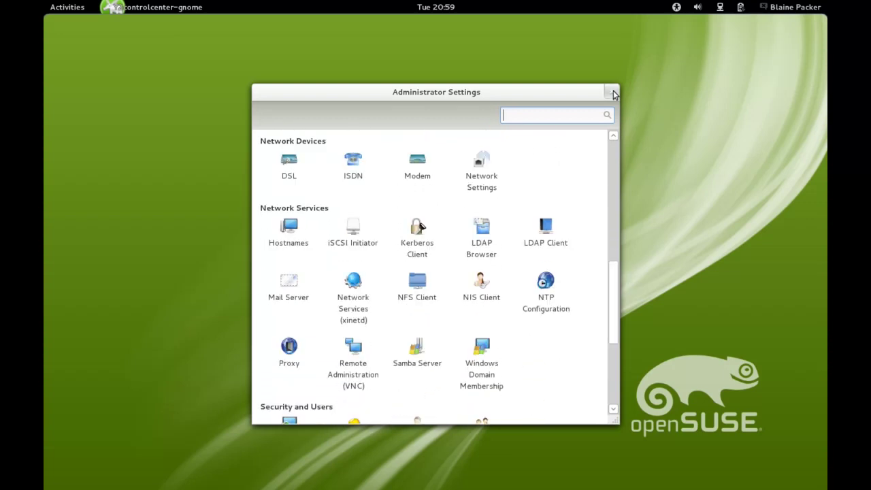
click(611, 91)
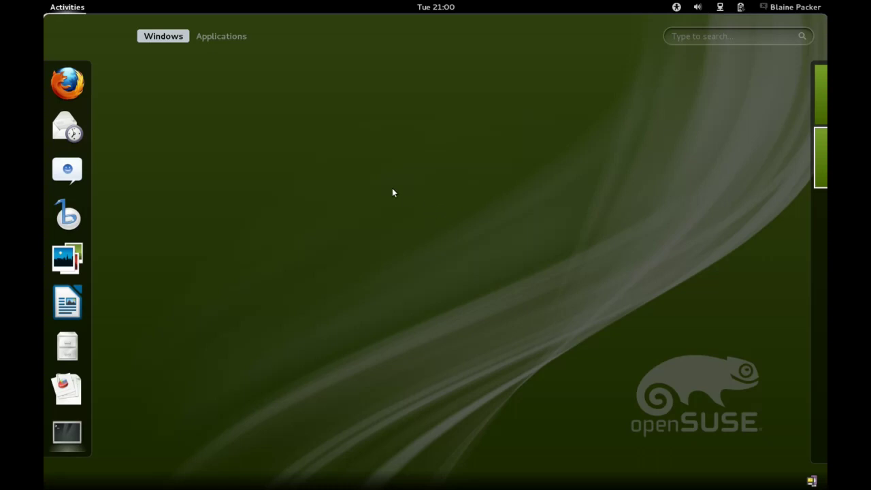
Leave the Activities overview and look at the Universal Access, volume and network status menus.
click(193, 129)
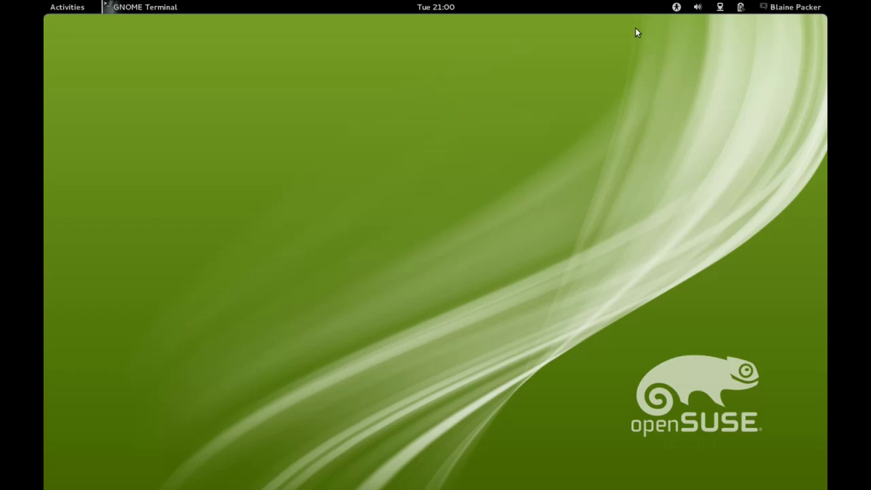
click(676, 8)
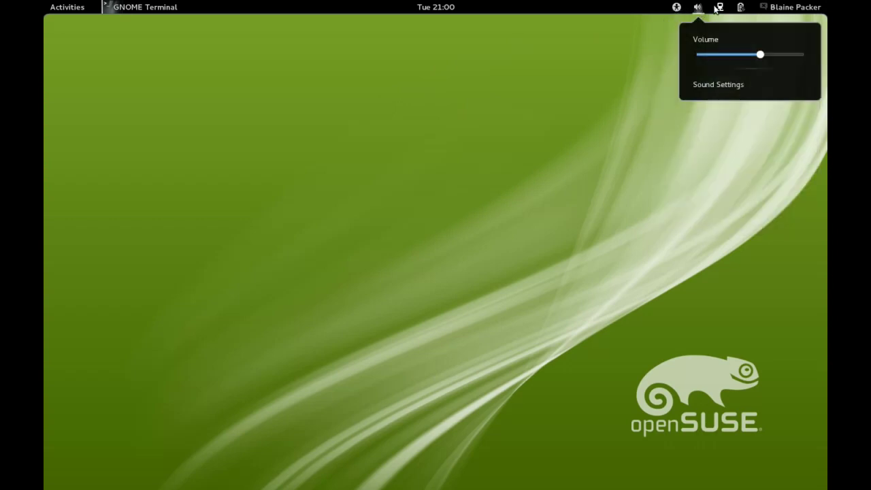
click(721, 7)
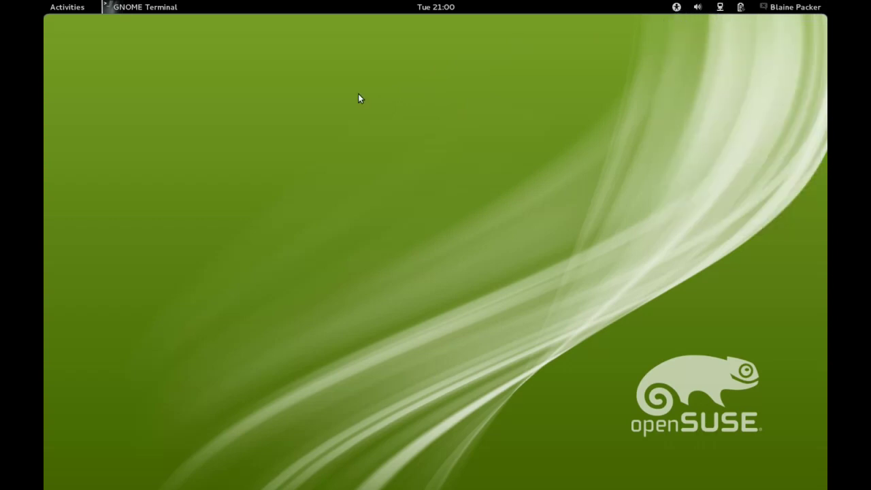